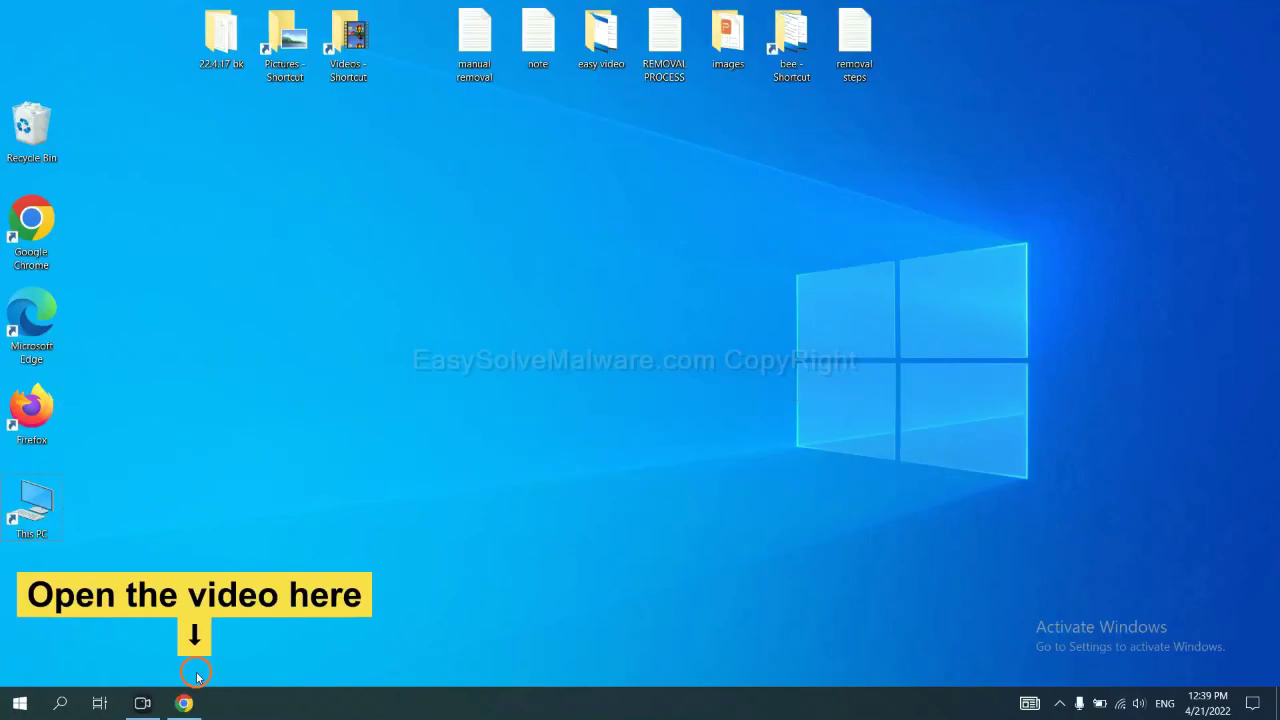
Open the easysolvemalware.com guide from the video description and download the SpyHunter for Windows installer
left_click(196, 703)
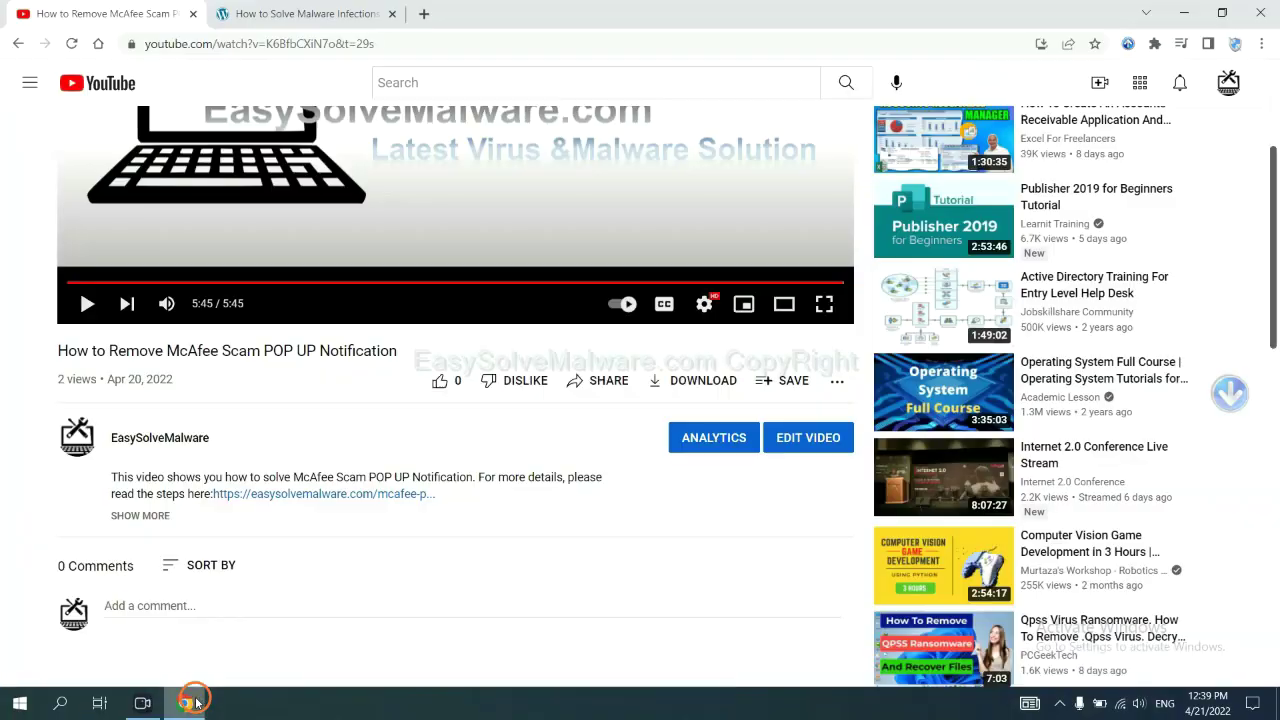
left_click(352, 495)
scroll(1270, 335, "down", 3)
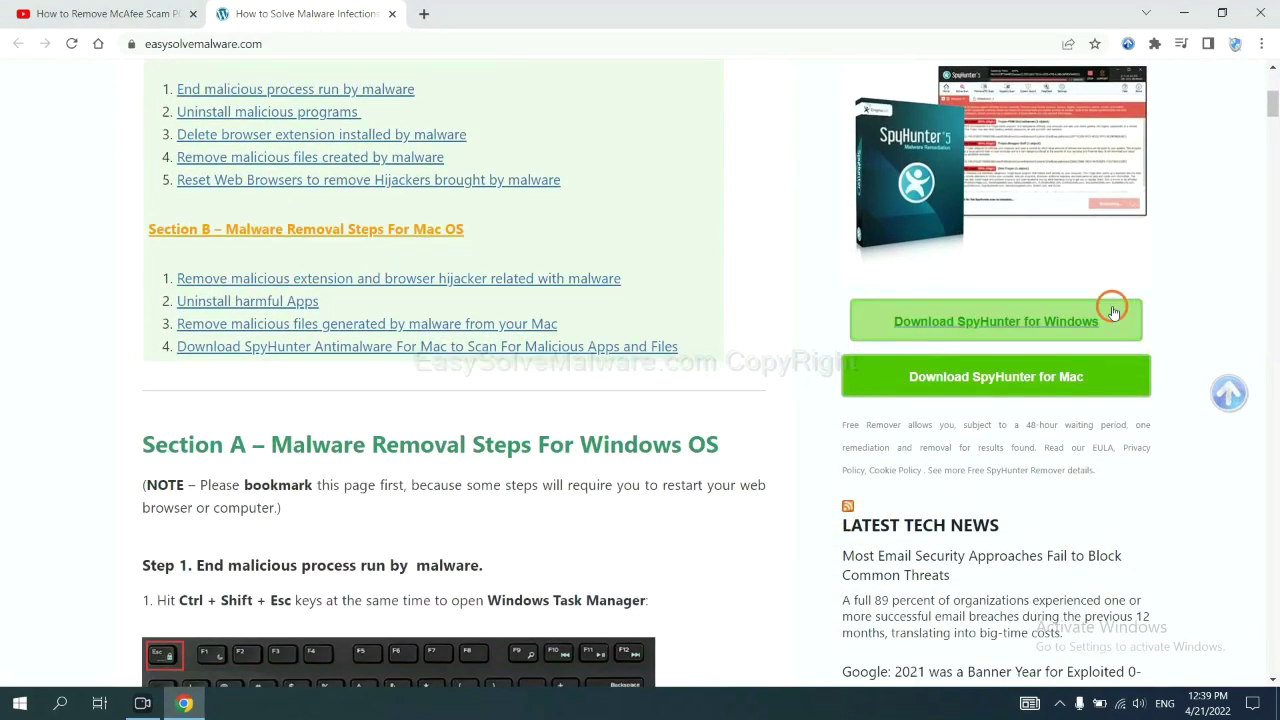
left_click(1087, 318)
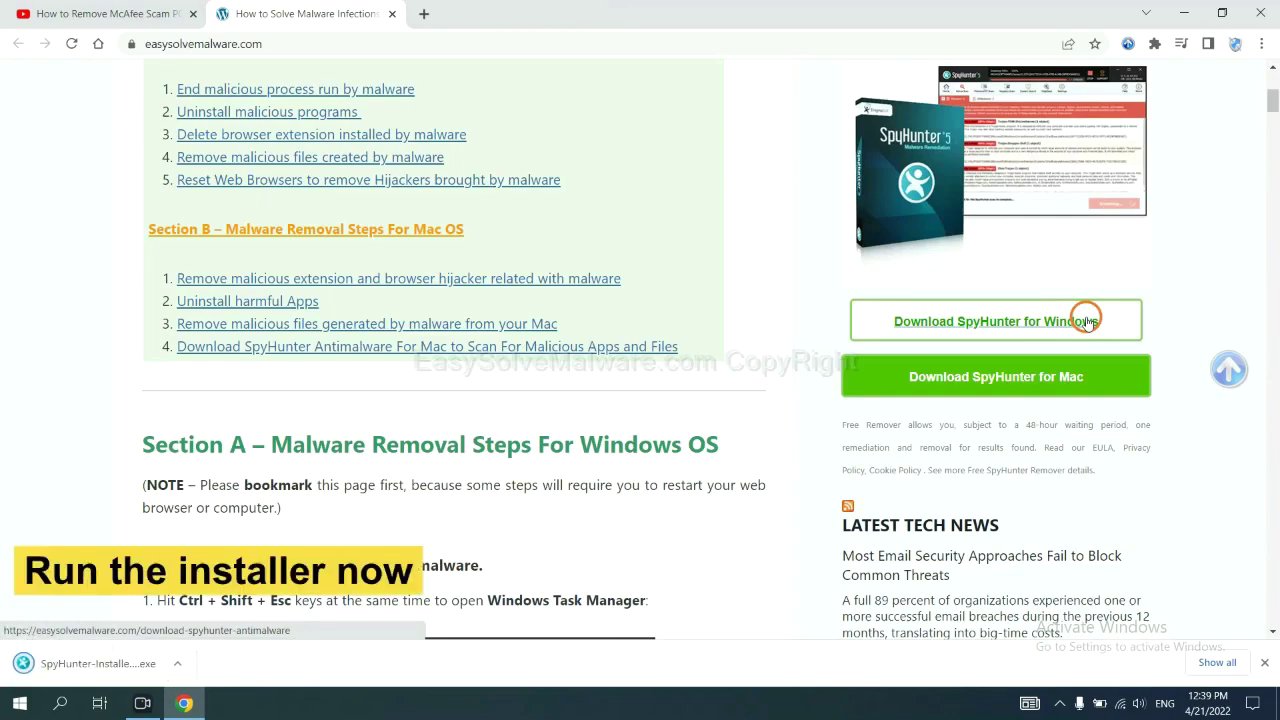
left_click(77, 663)
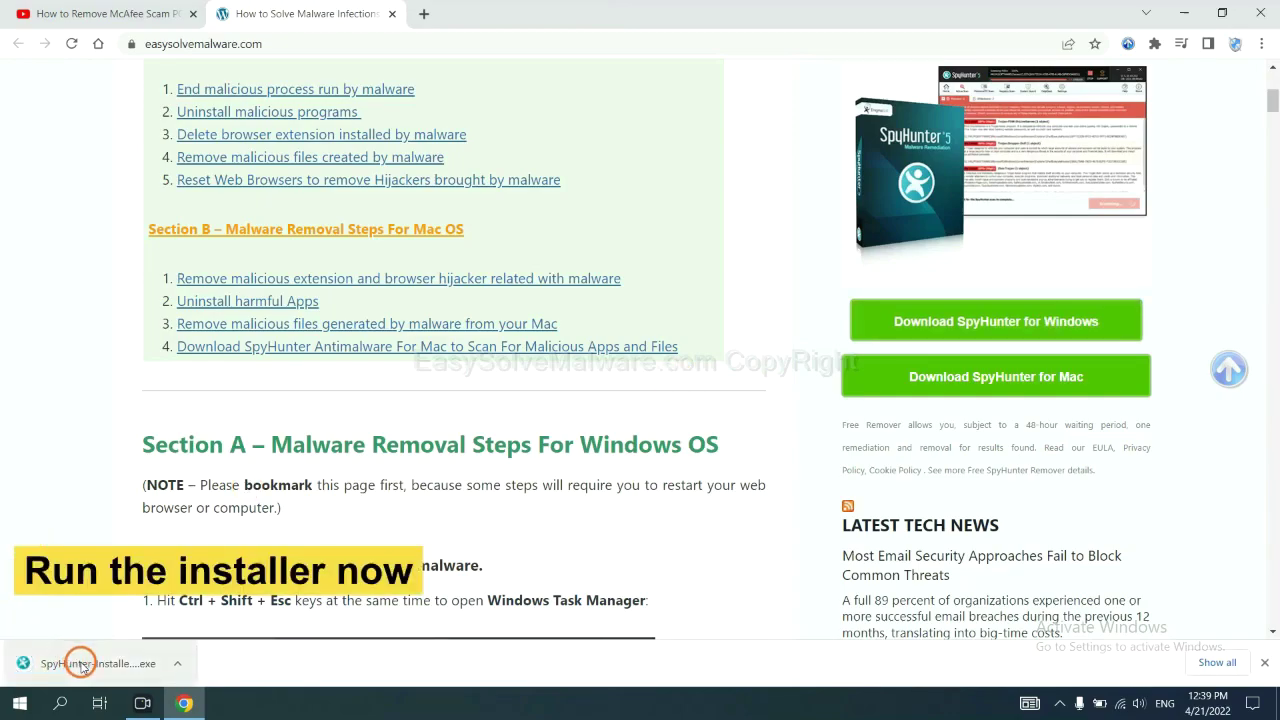
Install SpyHunter 5 in English, accepting the EULA, and dismiss the setup success message
left_click(80, 663)
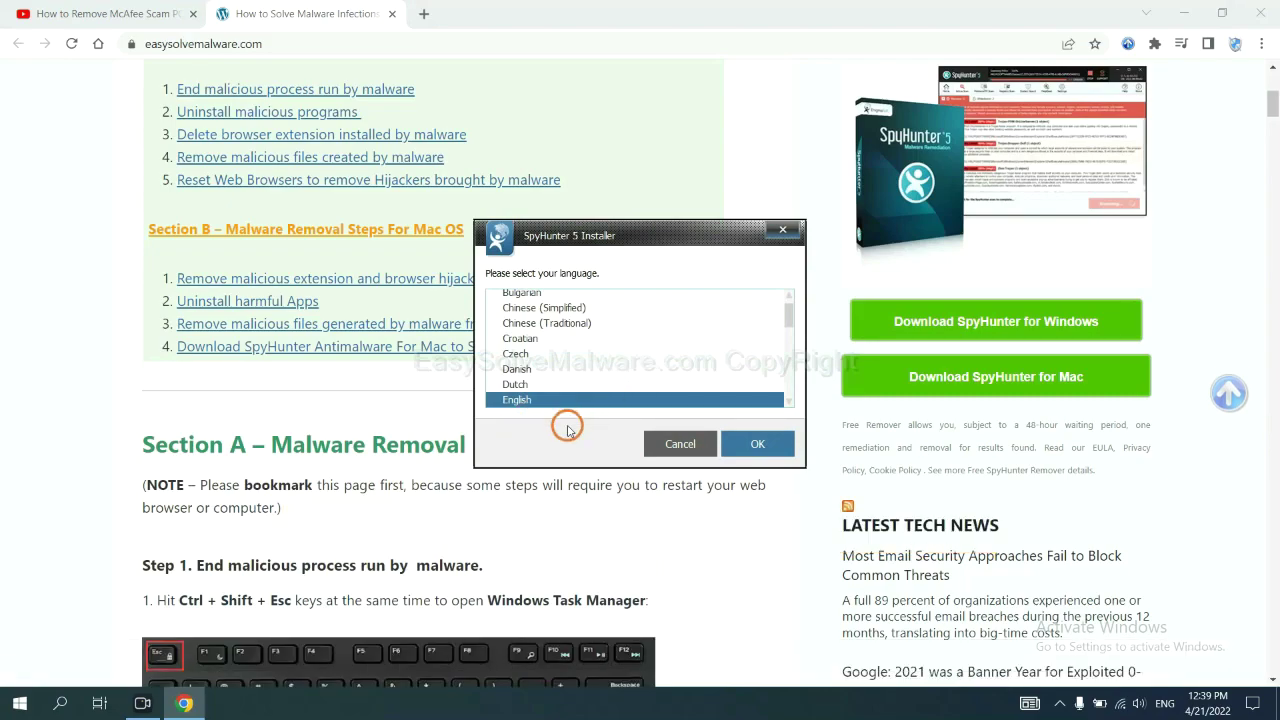
left_click(733, 437)
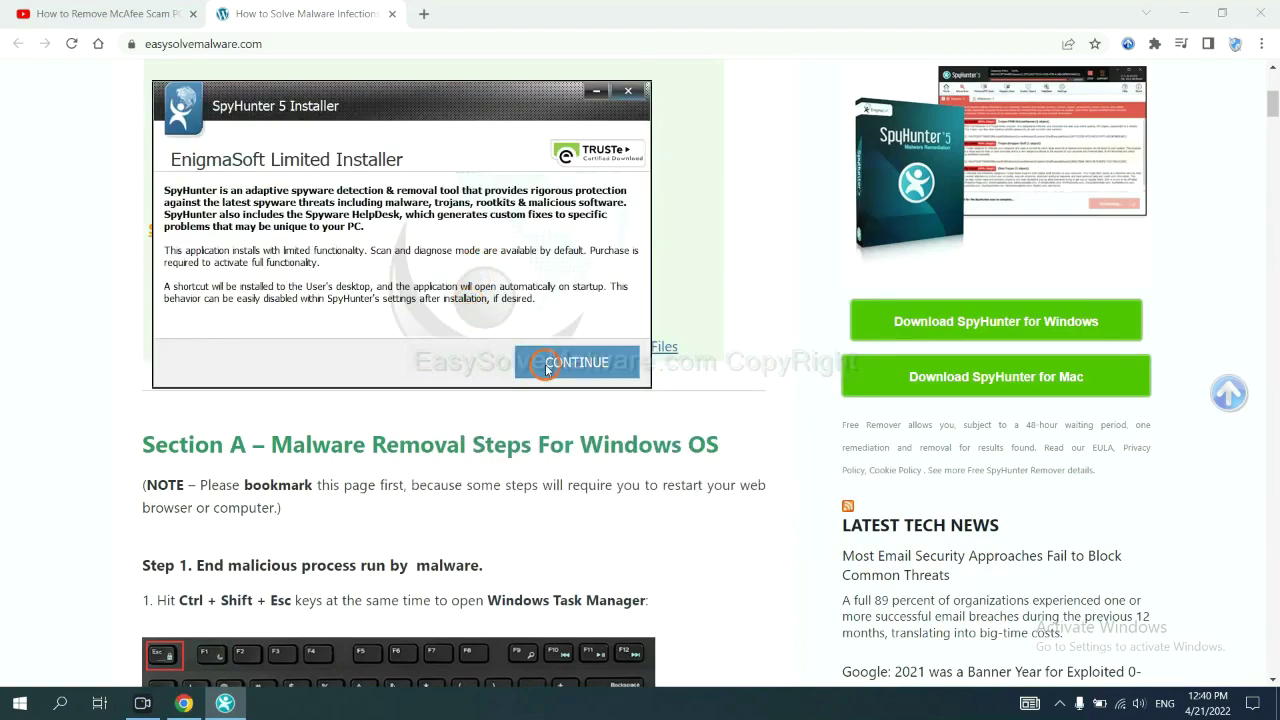
left_click(545, 366)
left_click(412, 320)
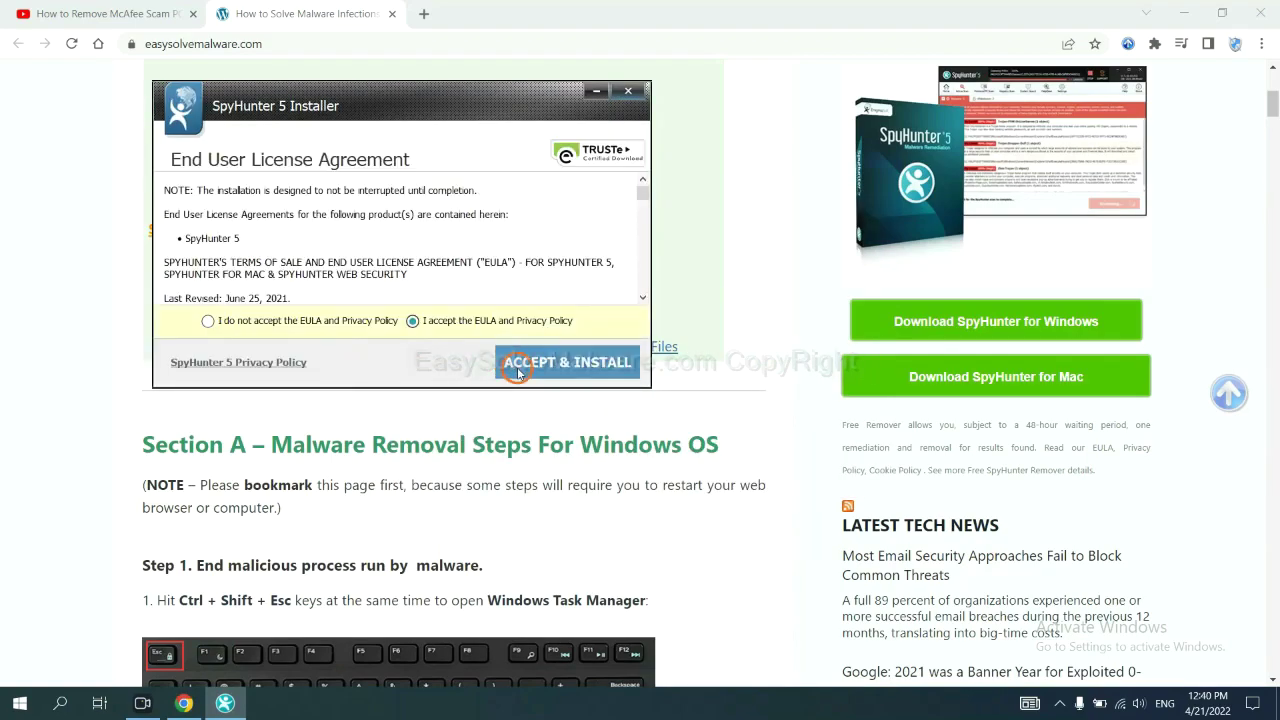
left_click(517, 368)
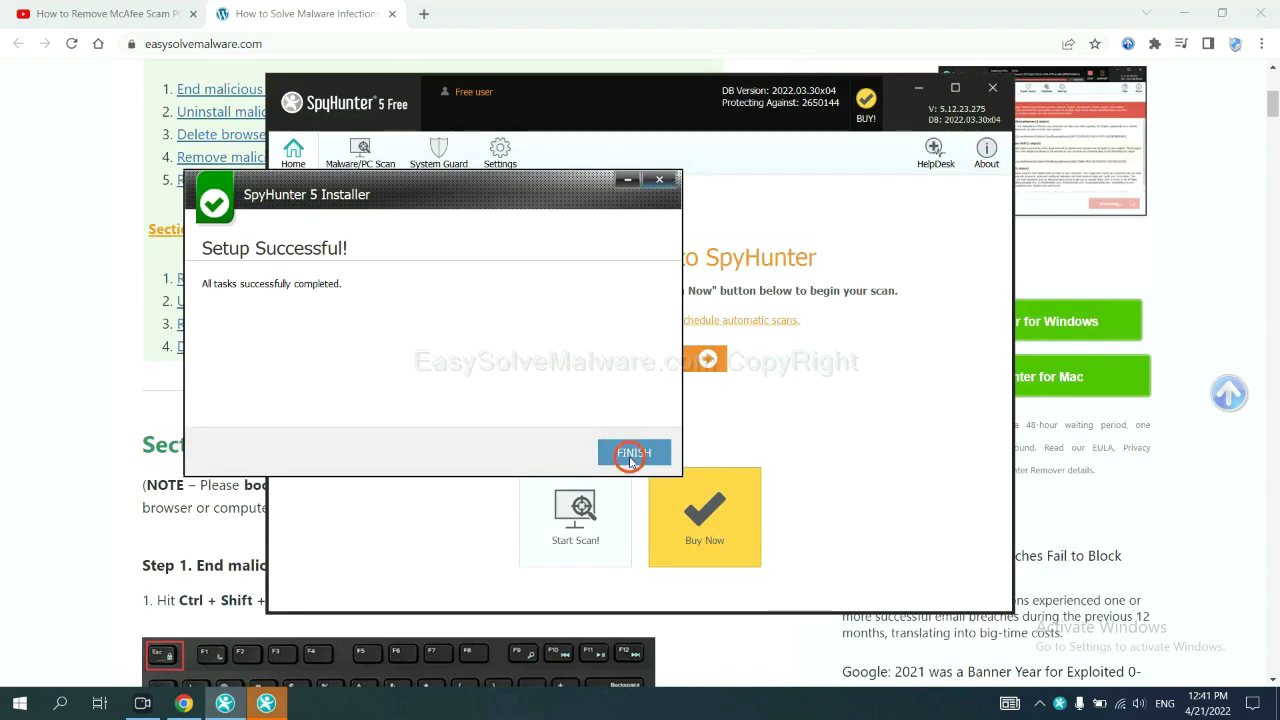
left_click(634, 449)
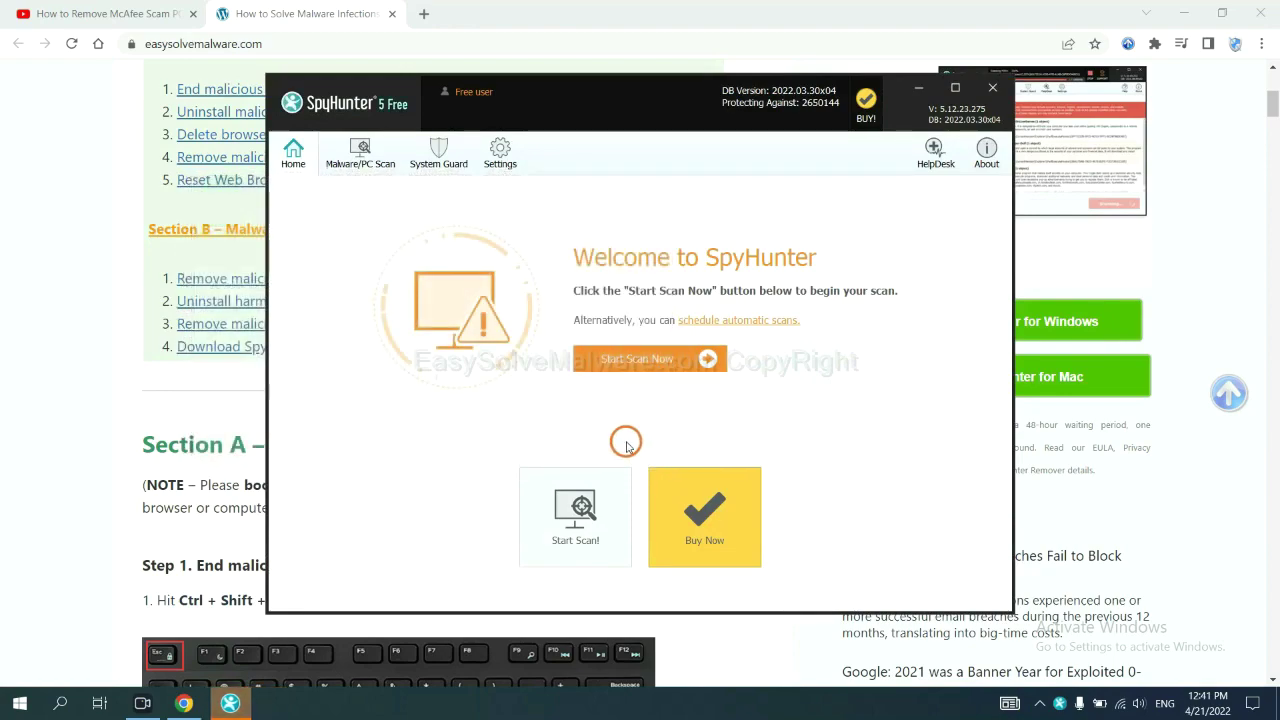
Run a SpyHunter scan and continue past the unknown objects such as remove360.bat
left_click(630, 364)
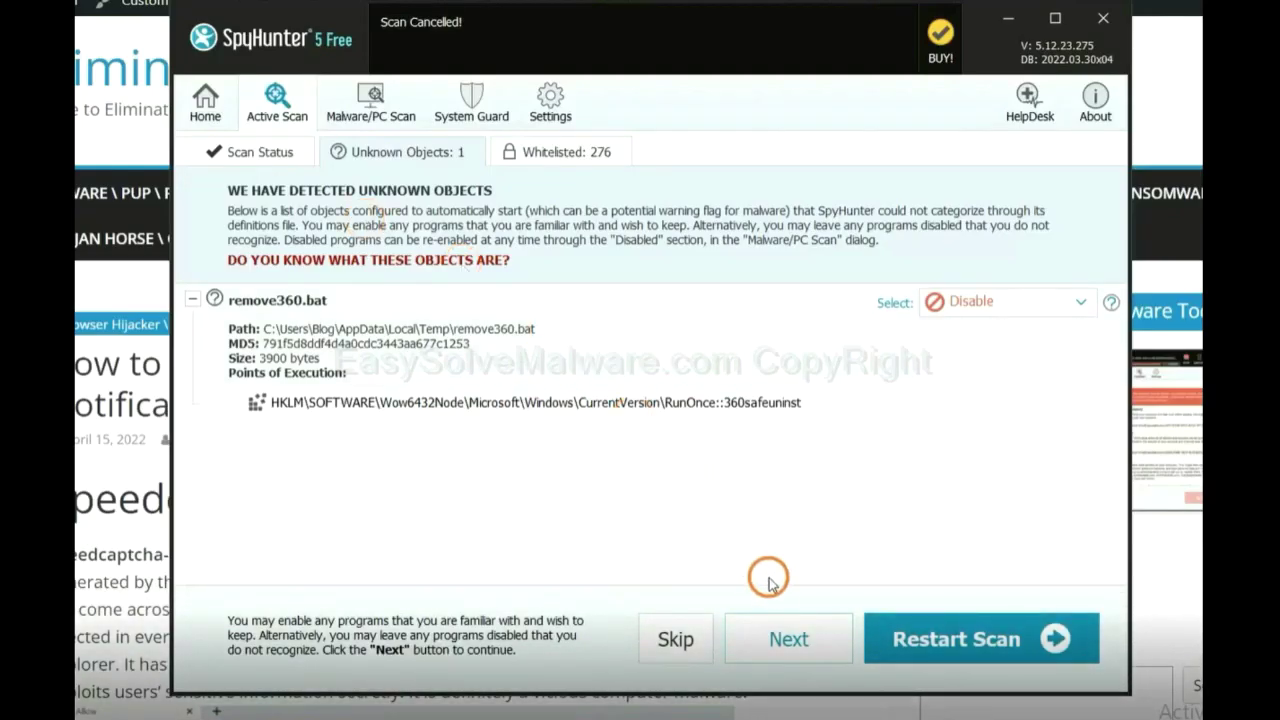
left_click(787, 643)
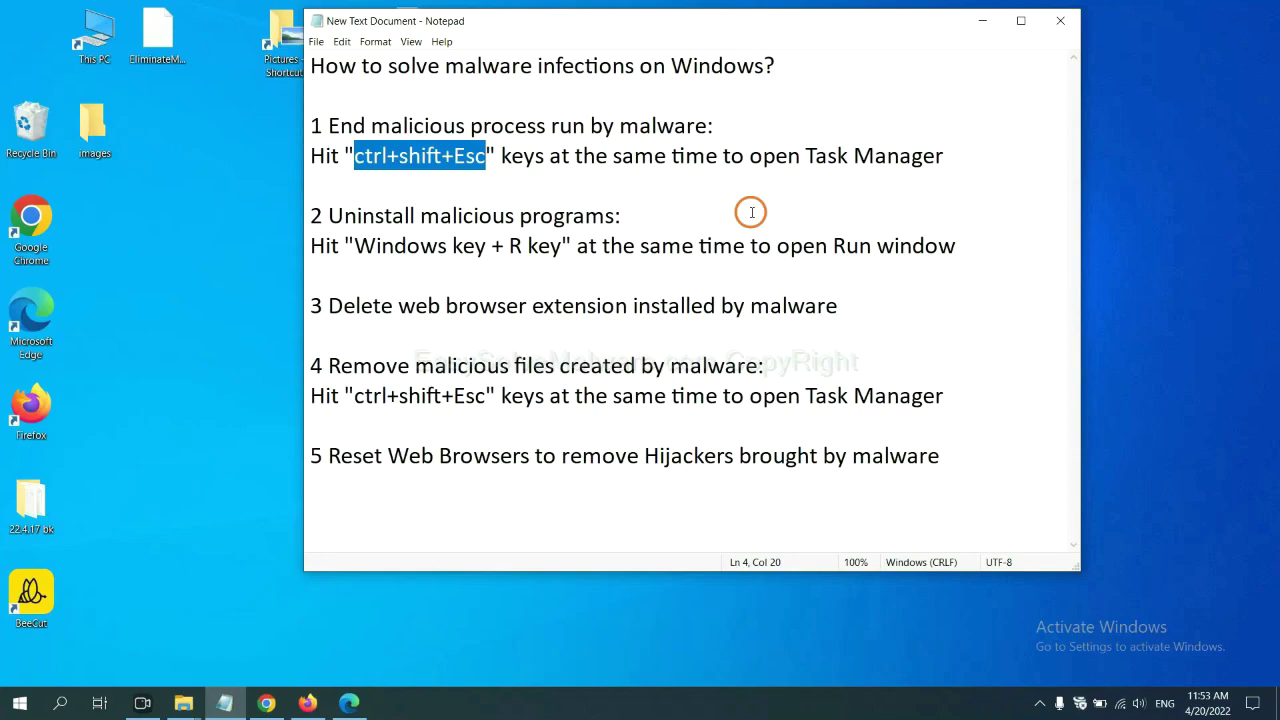
Open Task Manager, select the suspicious Usermode Font Driver Host process, then close Task Manager
left_click(451, 160)
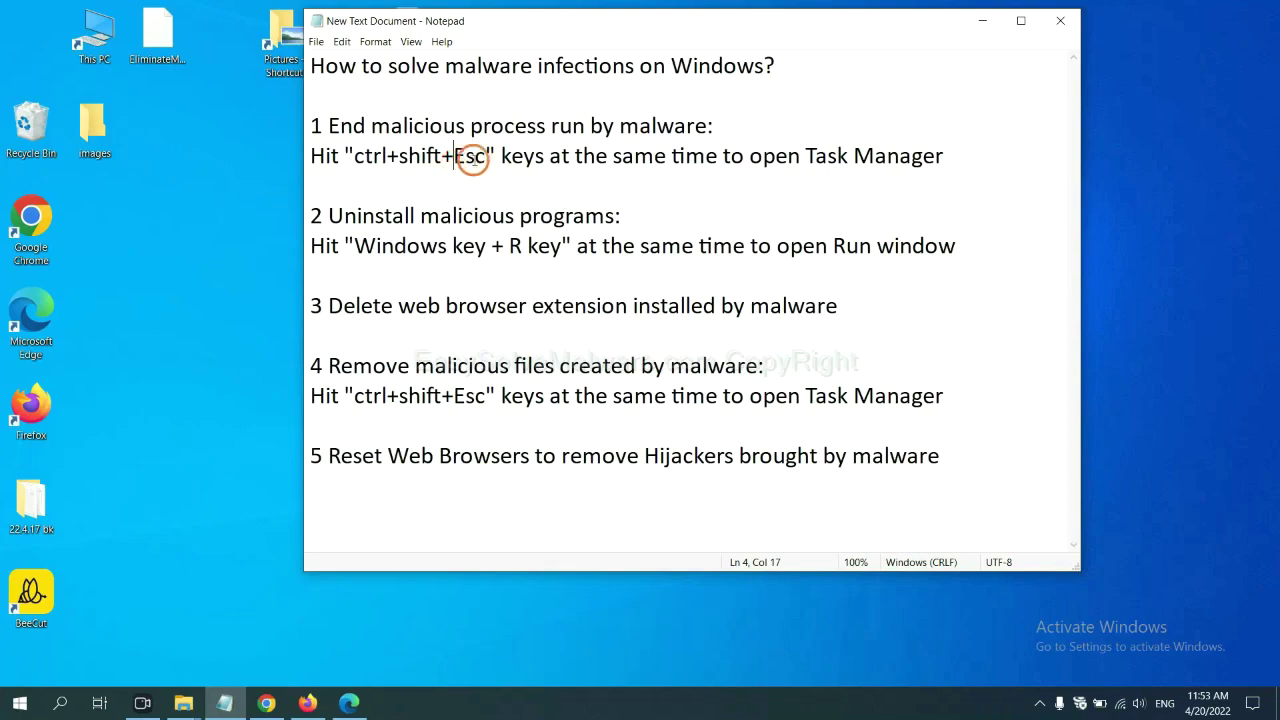
left_click_drag(487, 157, 357, 160)
key("ctrl+shift+Escape")
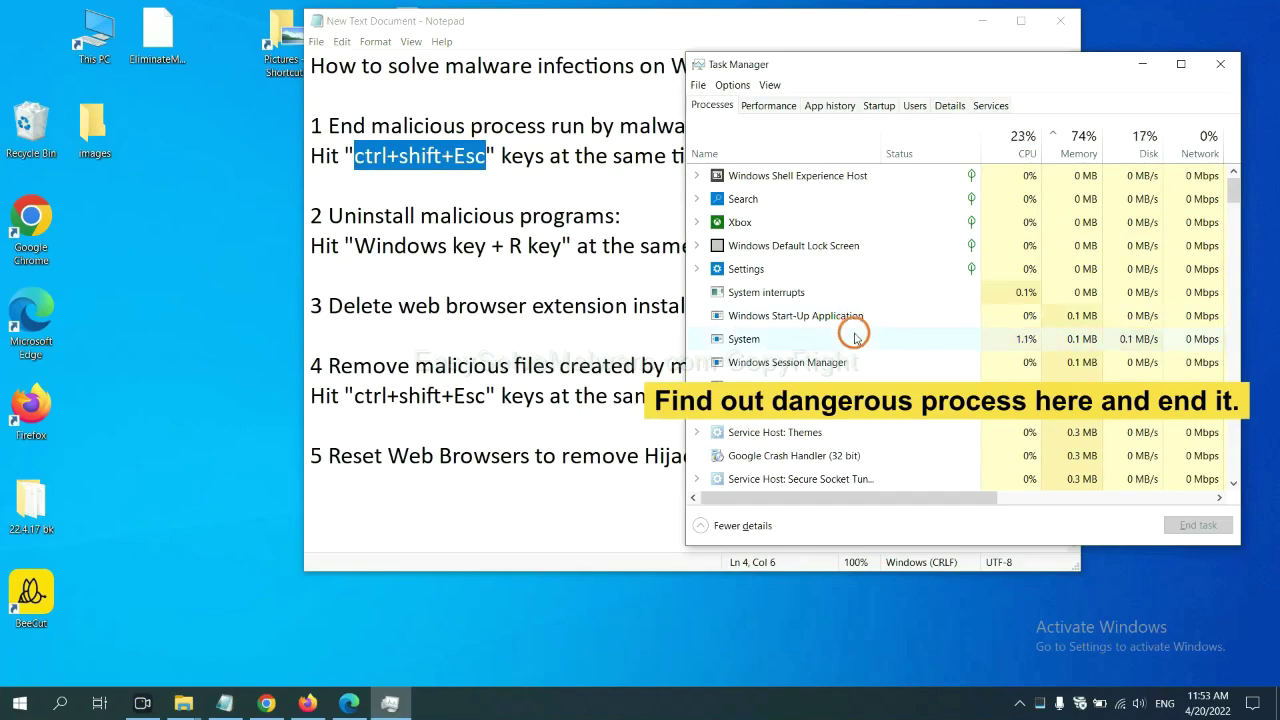
left_click(855, 338)
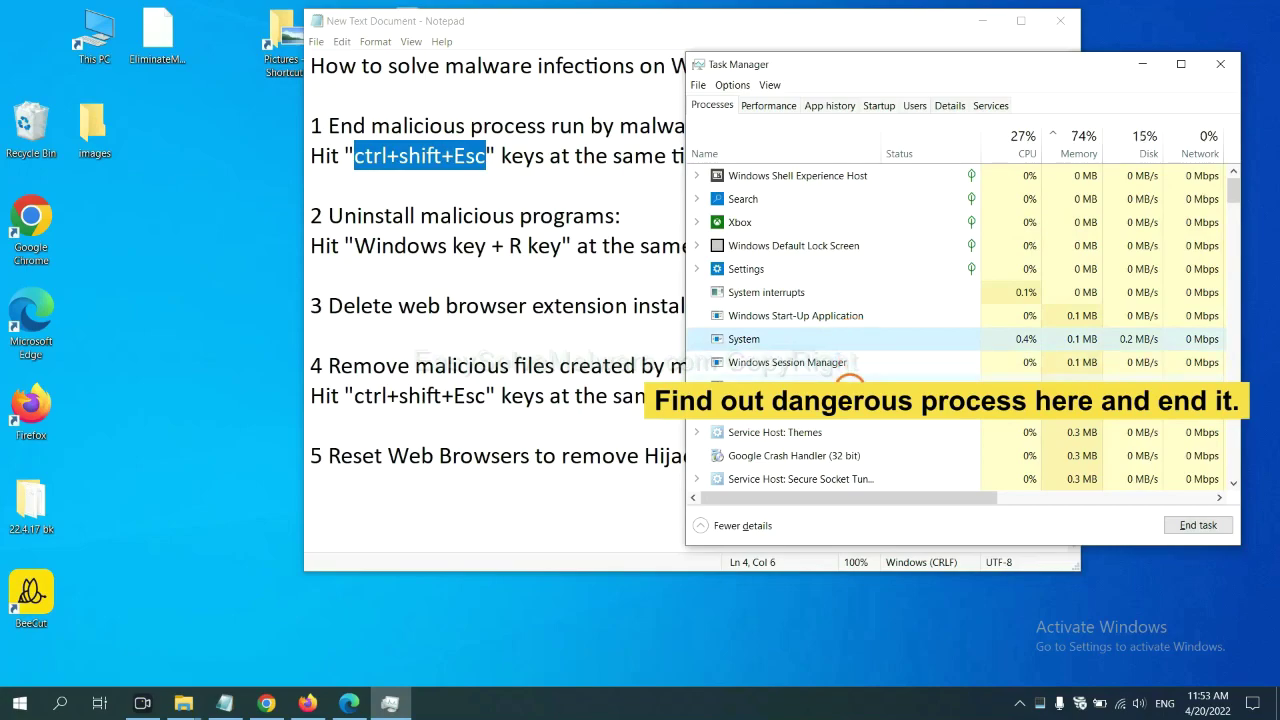
left_click(849, 385)
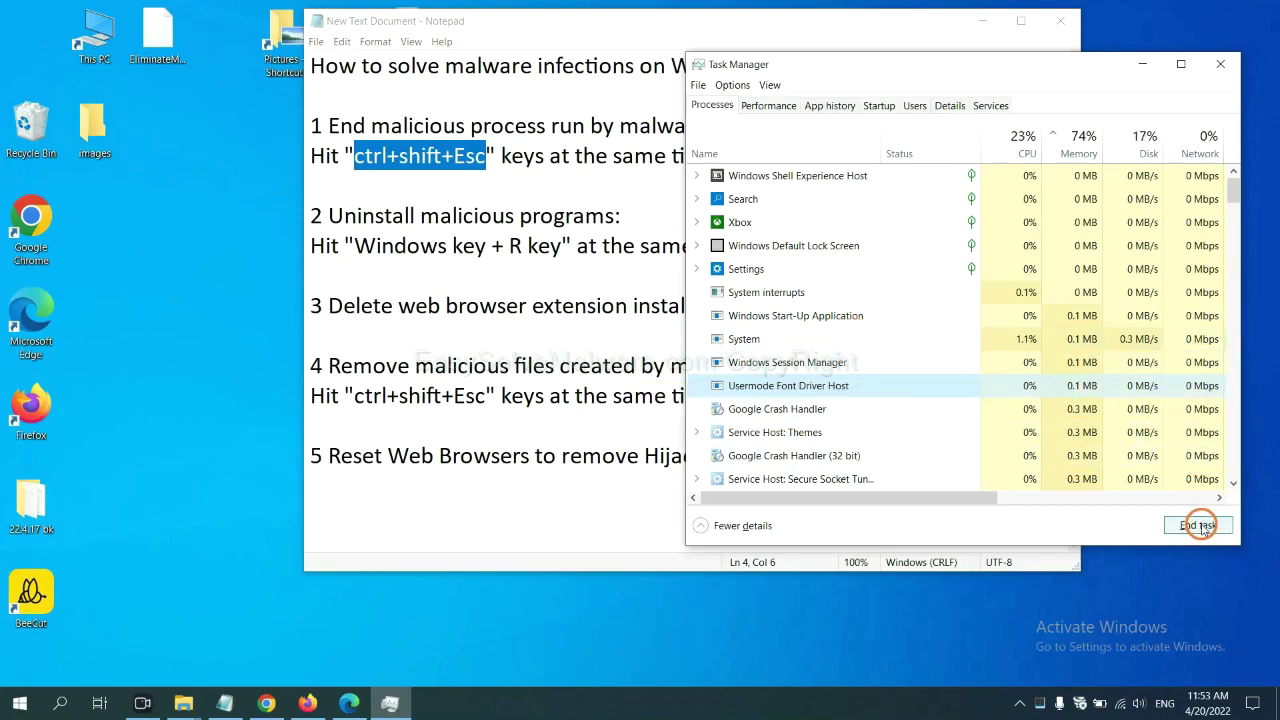
left_click(1216, 66)
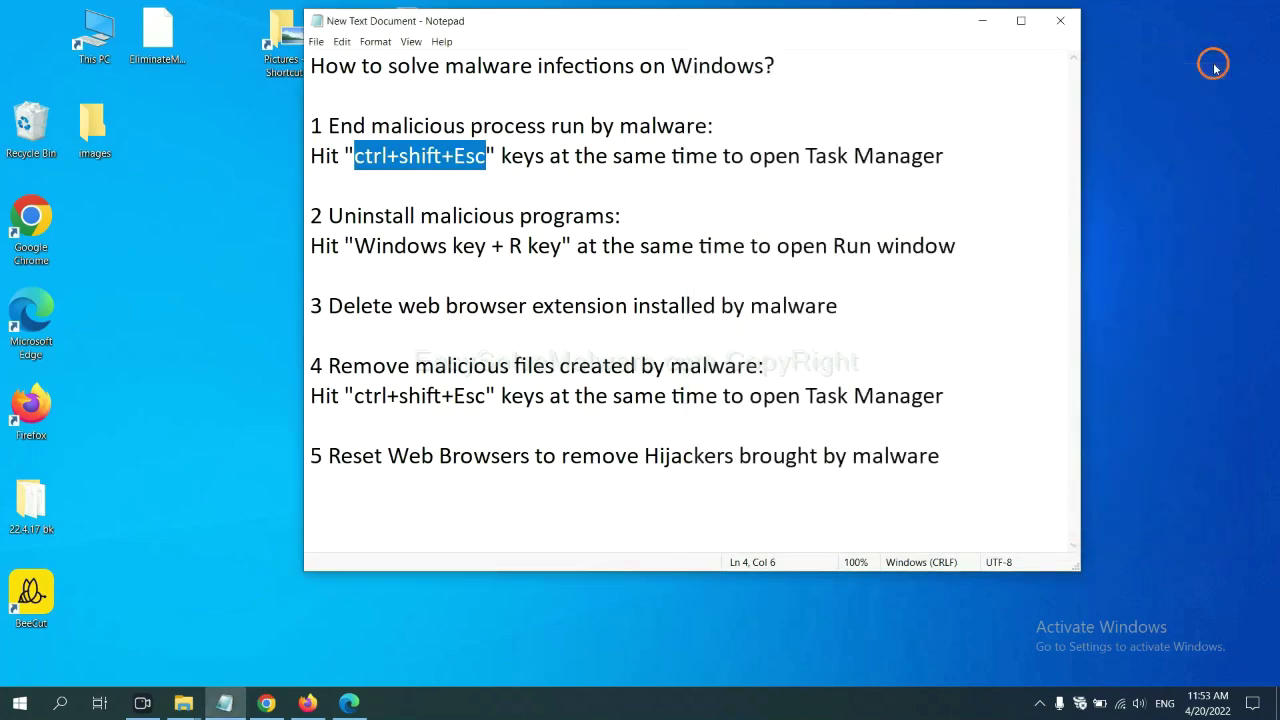
Run 'control panel' from the Run dialog to bring up Control Panel
left_click(797, 229)
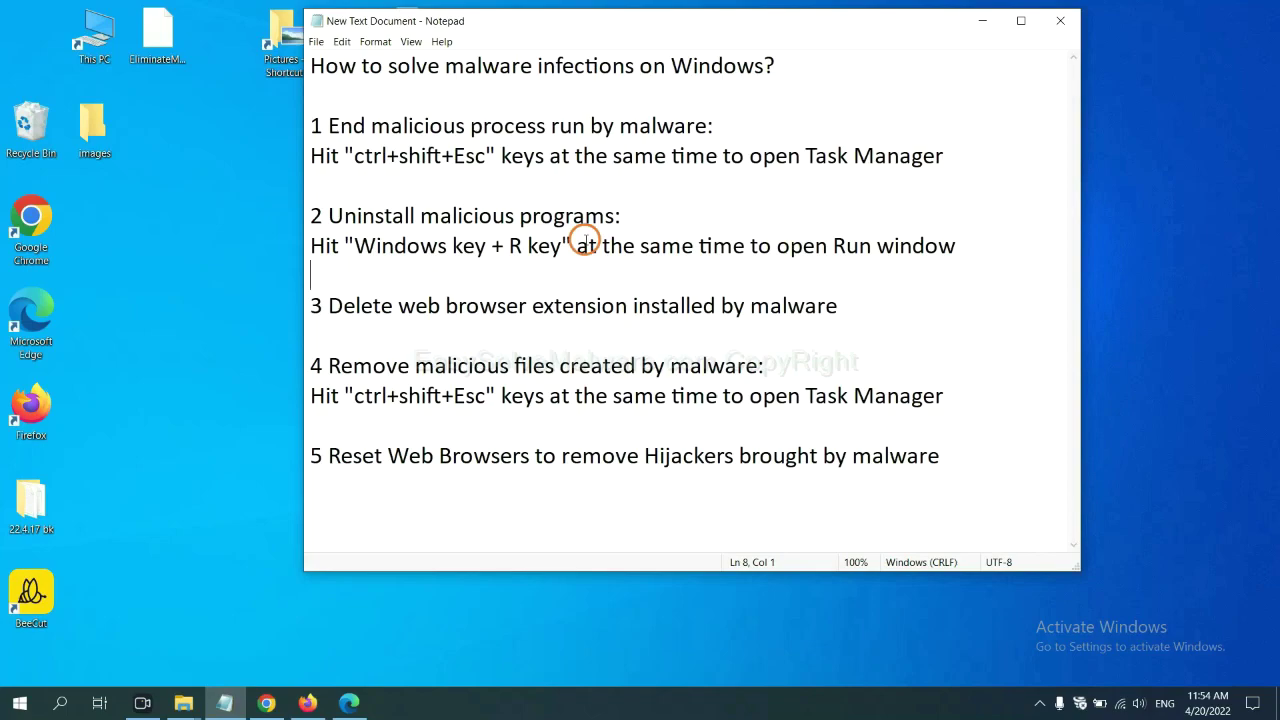
left_click_drag(352, 248, 558, 258)
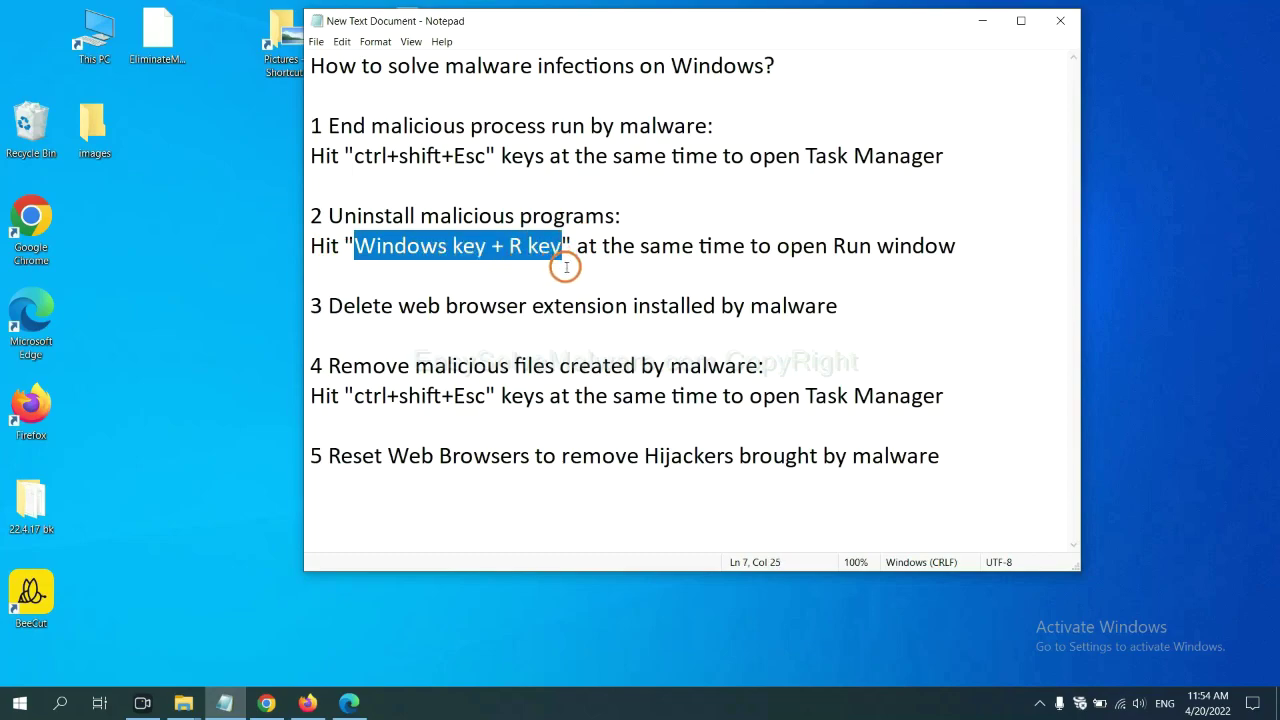
key("super+r")
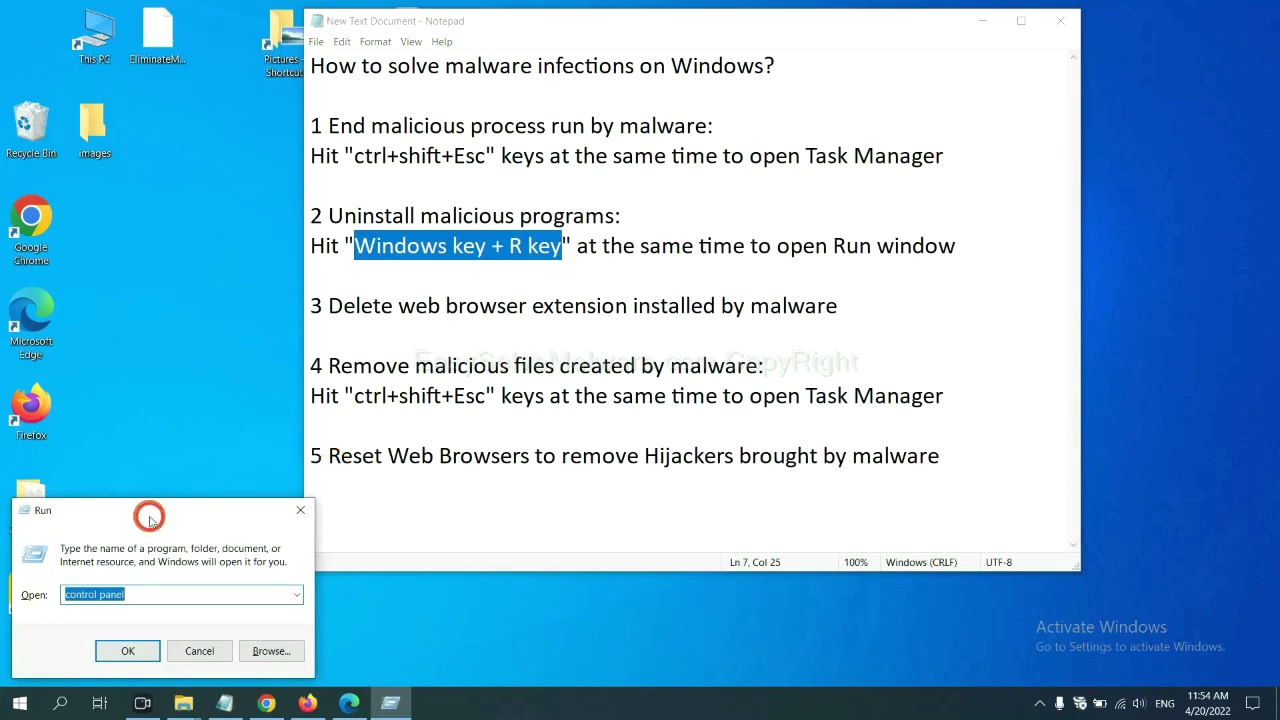
left_click_drag(193, 510, 976, 218)
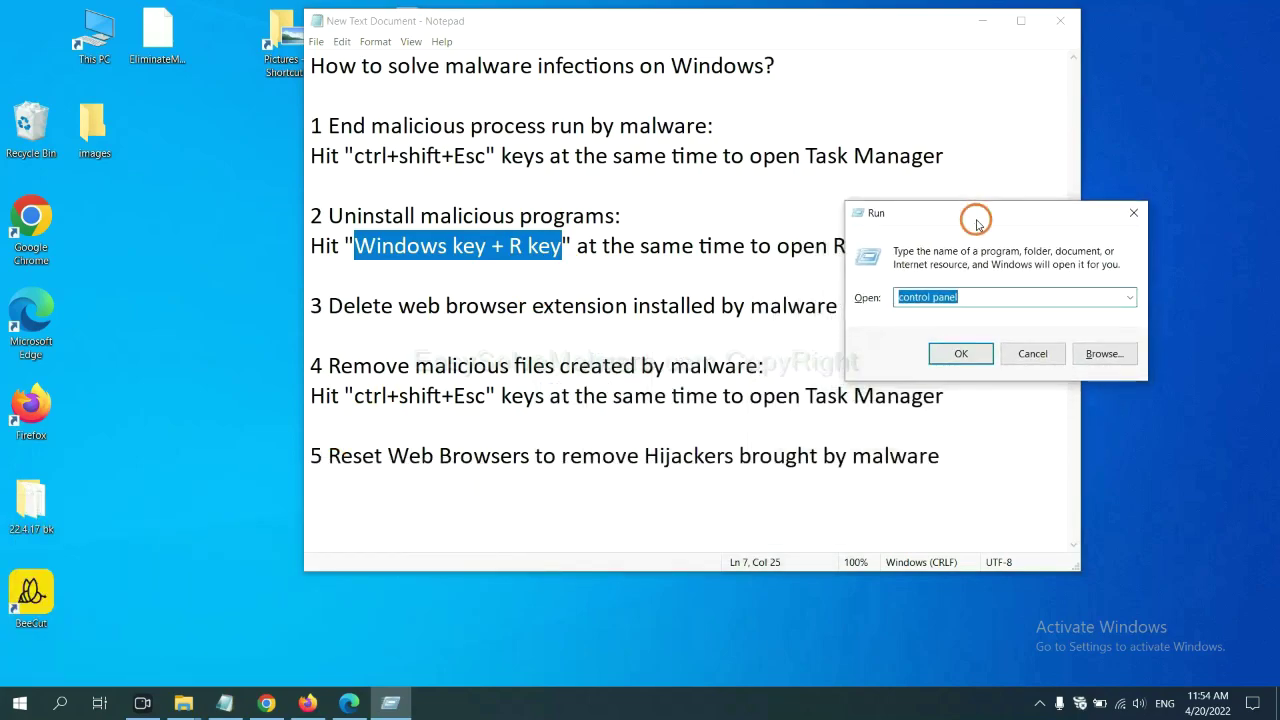
left_click(985, 296)
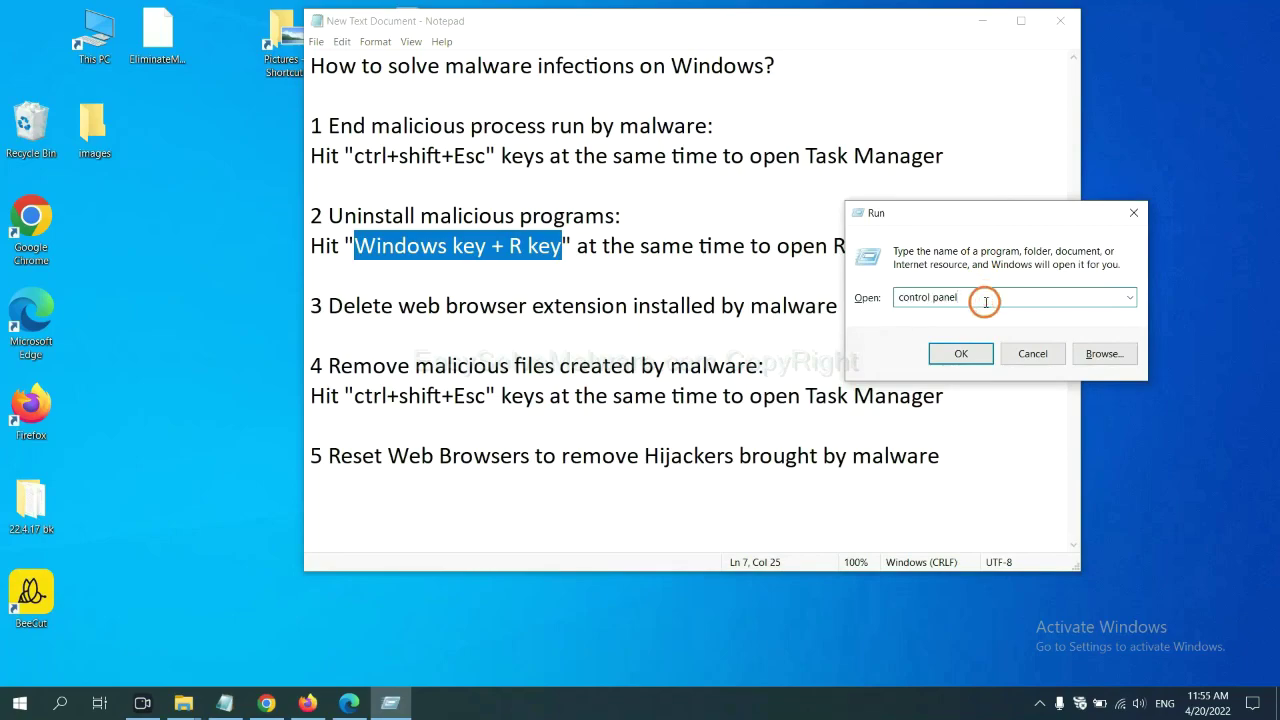
left_click_drag(985, 296, 866, 297)
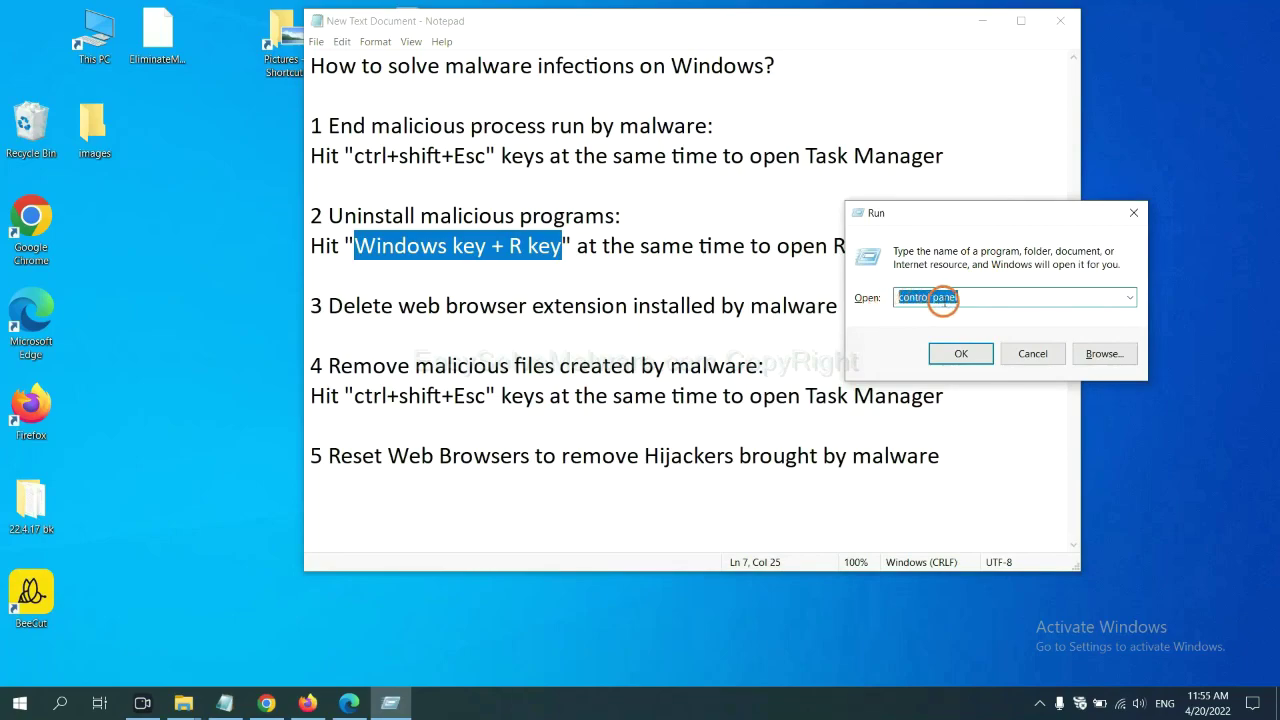
left_click(957, 358)
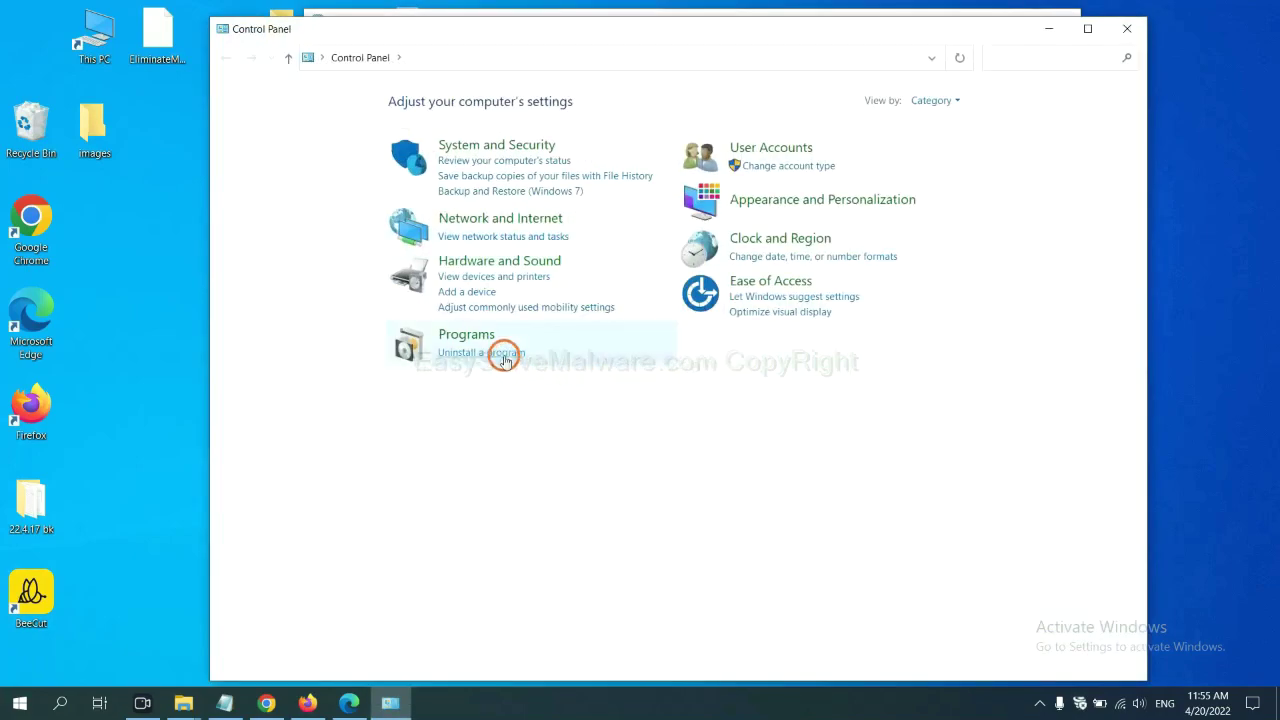
Review Programs and Features, selecting Xiph.Org Open Codecs, then close the program list
left_click(503, 354)
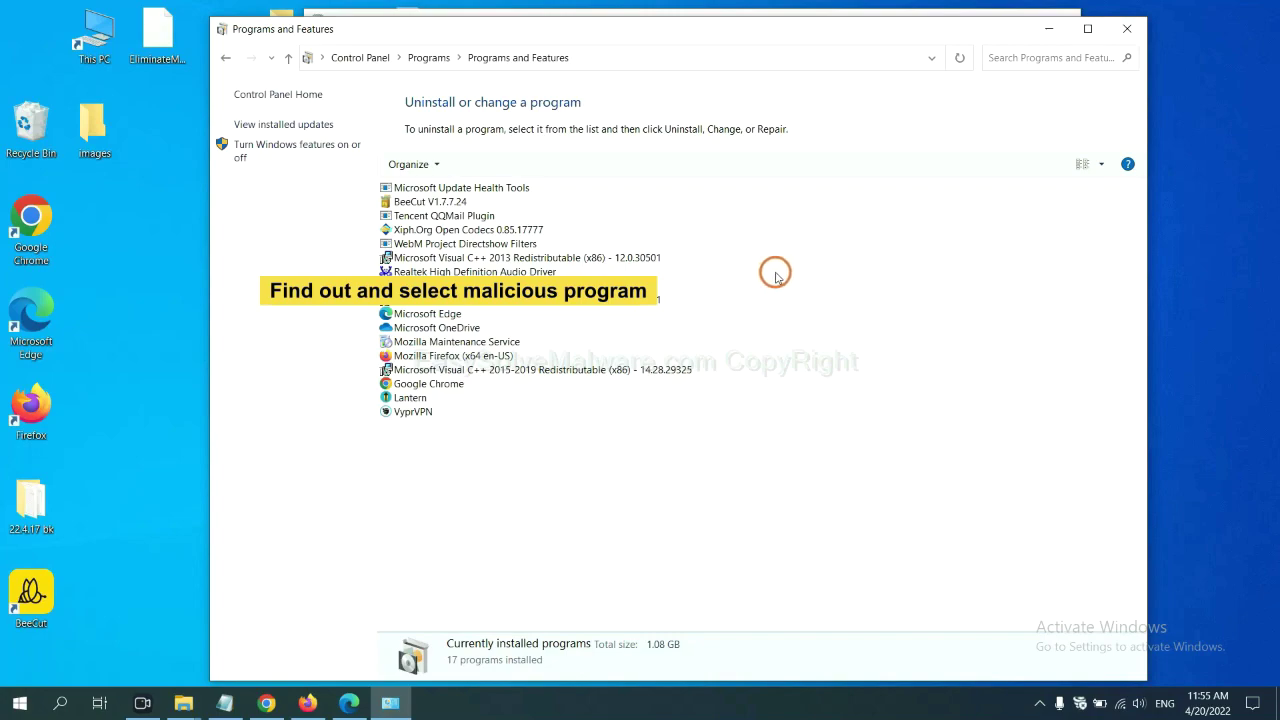
left_click(501, 230)
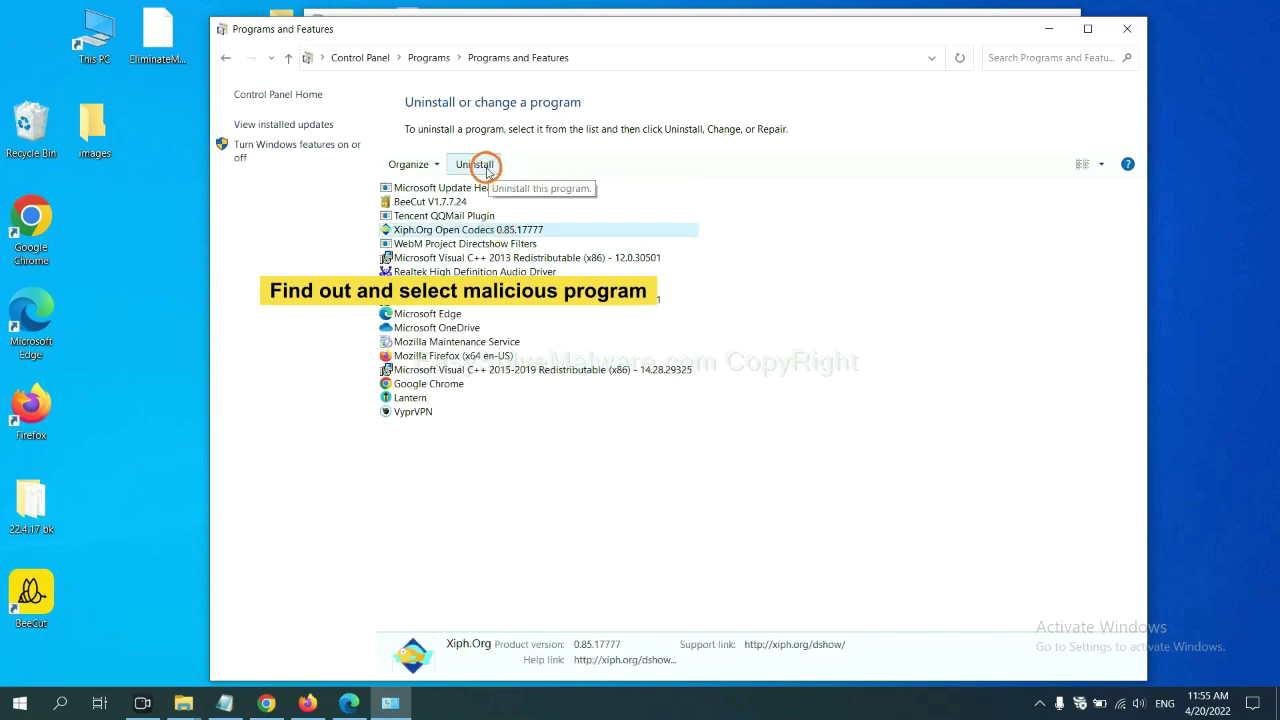
left_click(1127, 29)
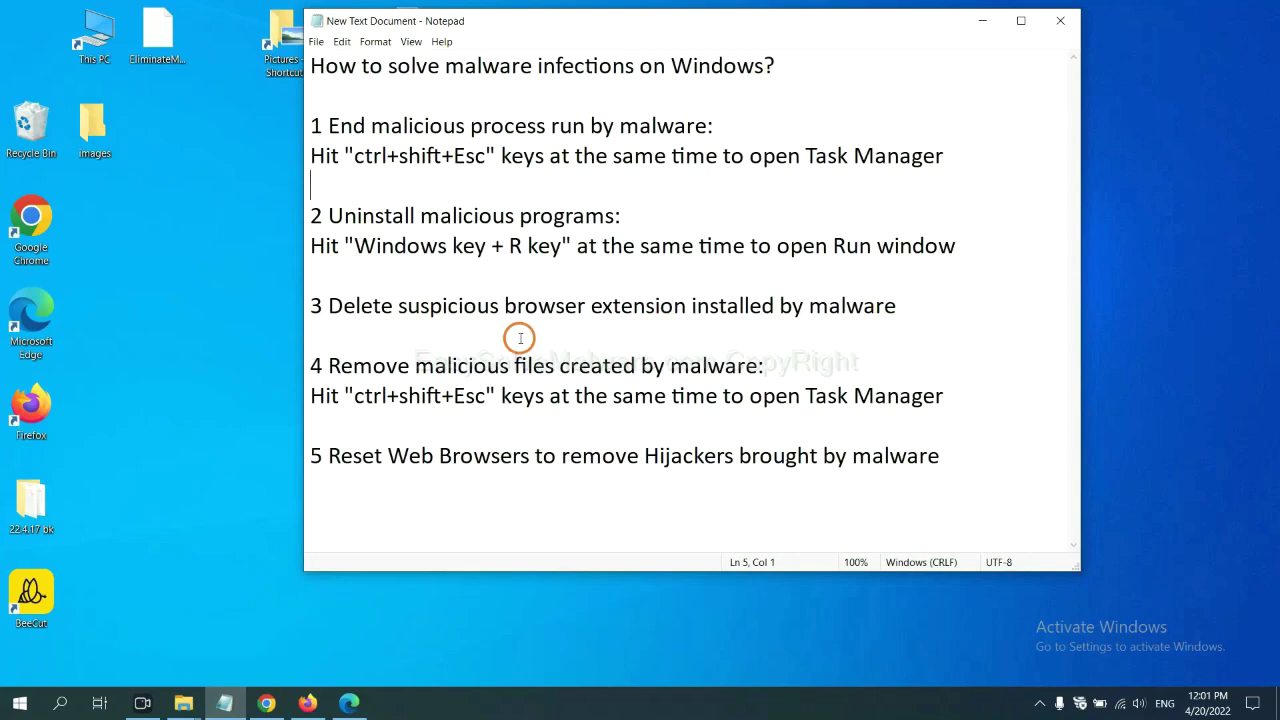
Open Chrome's Extensions page through More tools to check the Scroll To Top extension
left_click(268, 702)
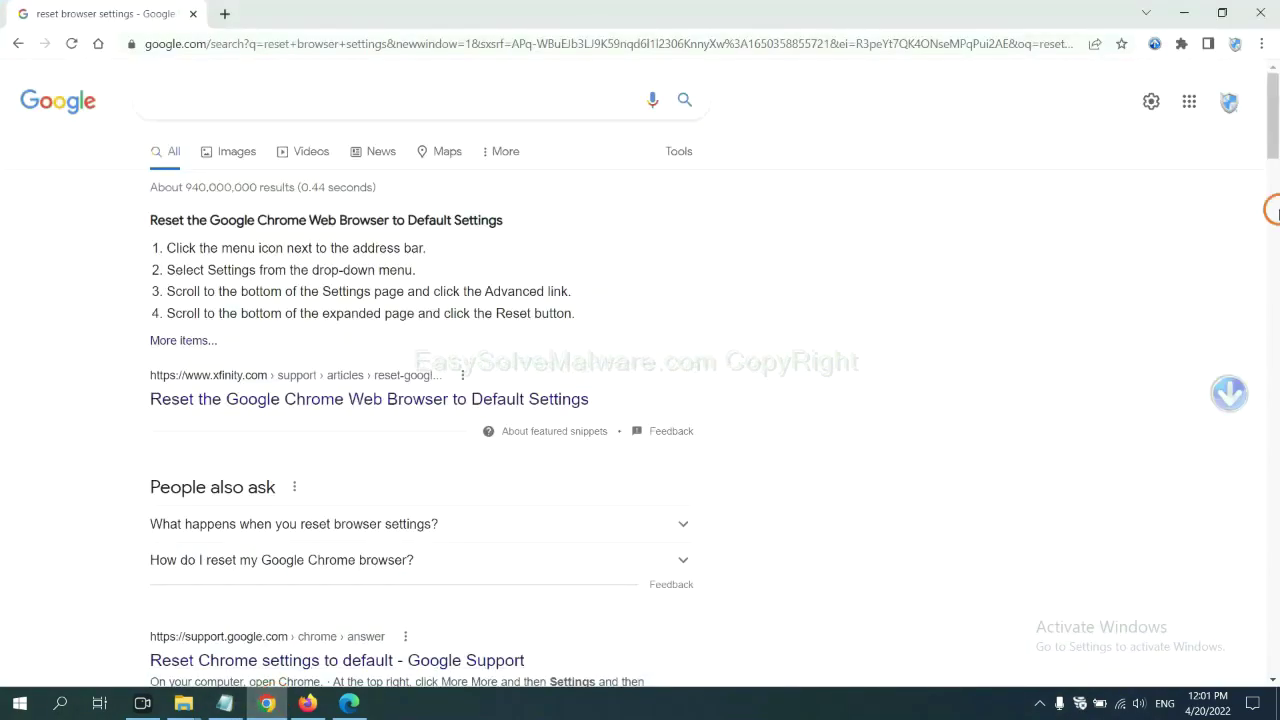
left_click(1261, 45)
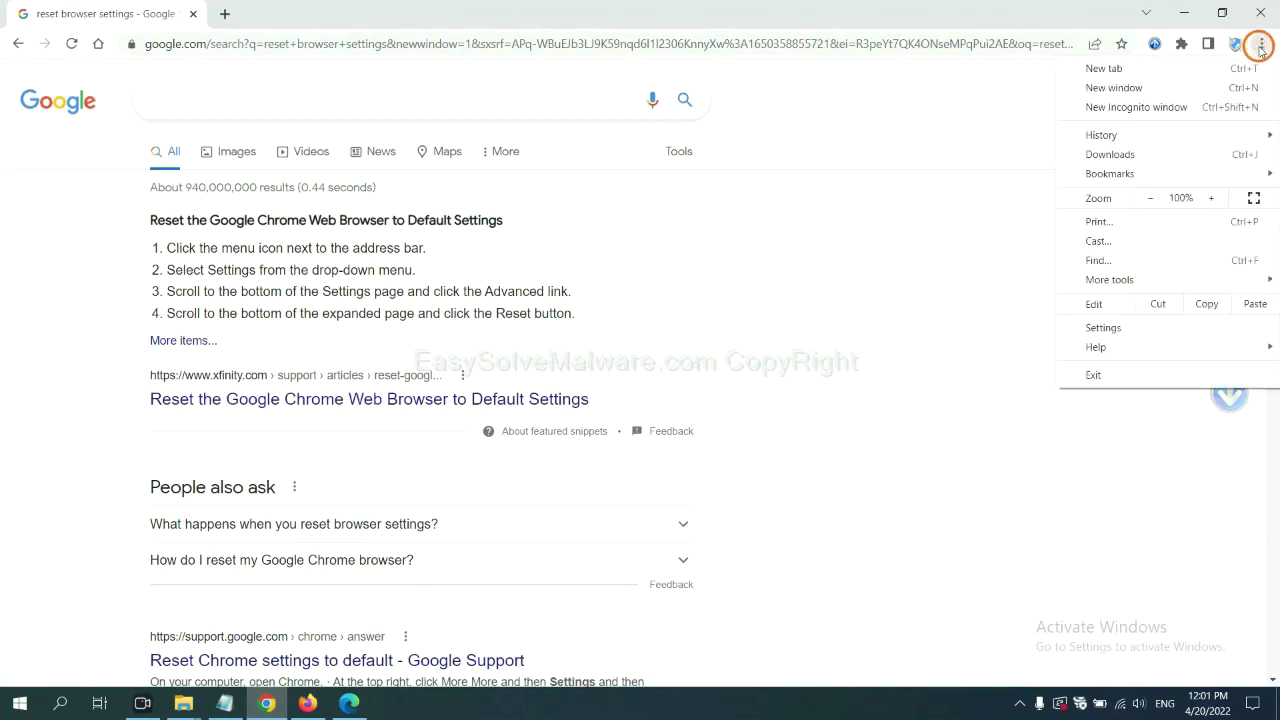
mouse_move(1148, 279)
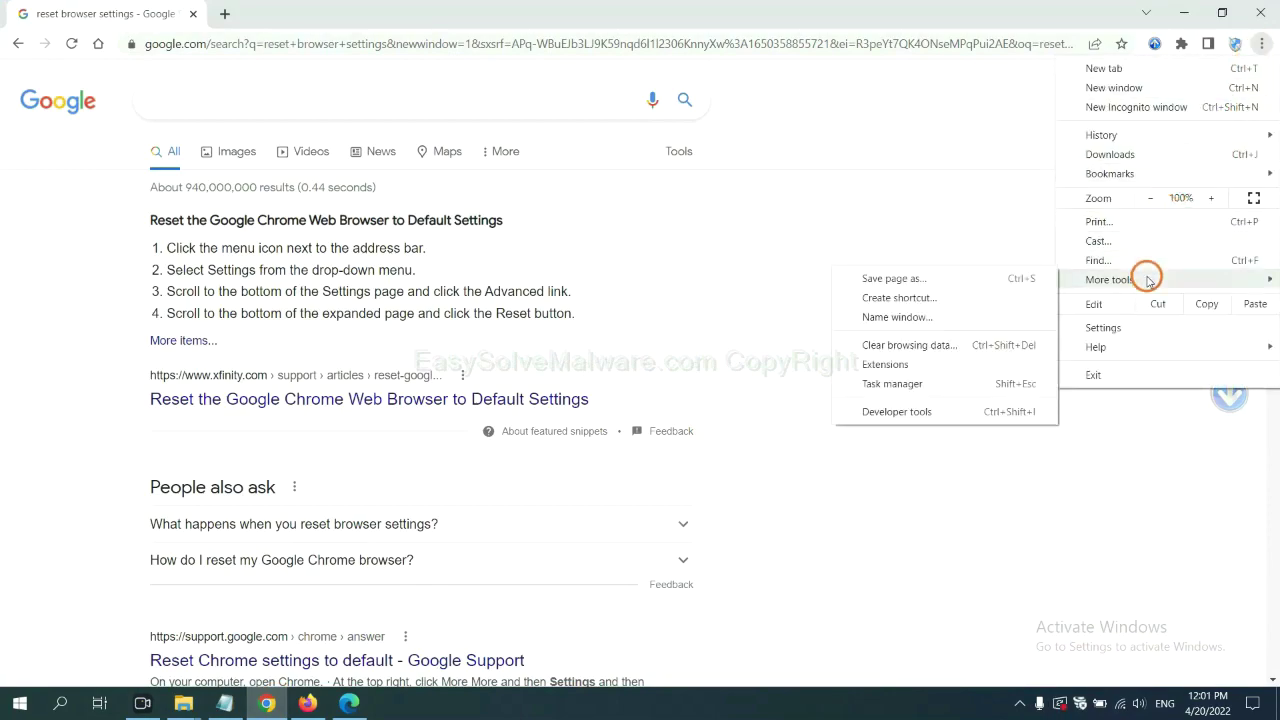
left_click(942, 362)
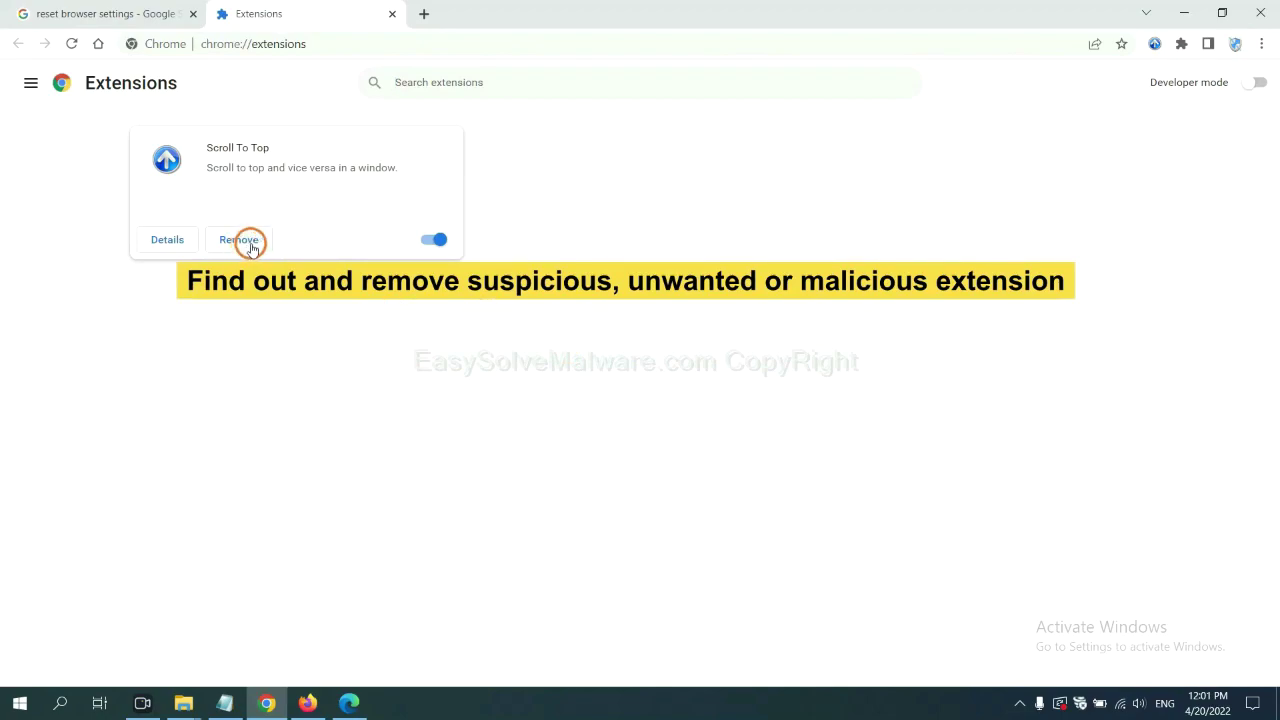
Remove the GIPHY for Firefox extension from Firefox's Add-ons and themes manager
left_click(306, 703)
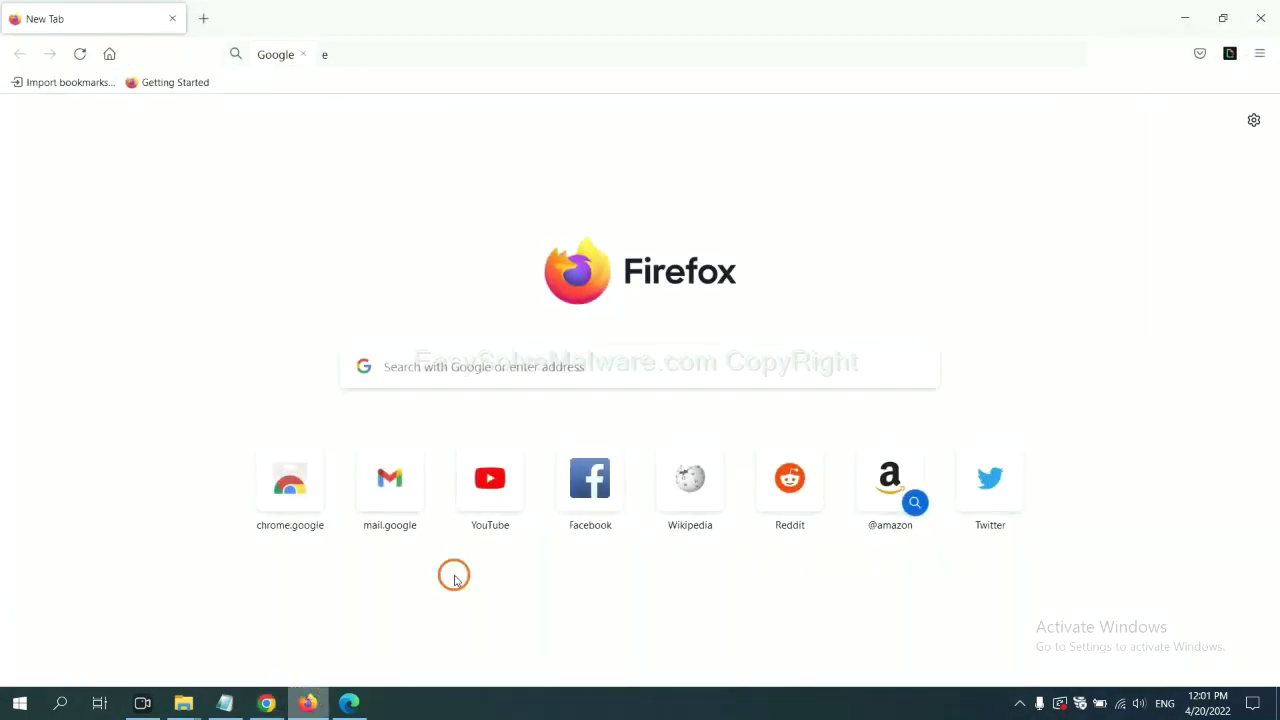
left_click(1262, 54)
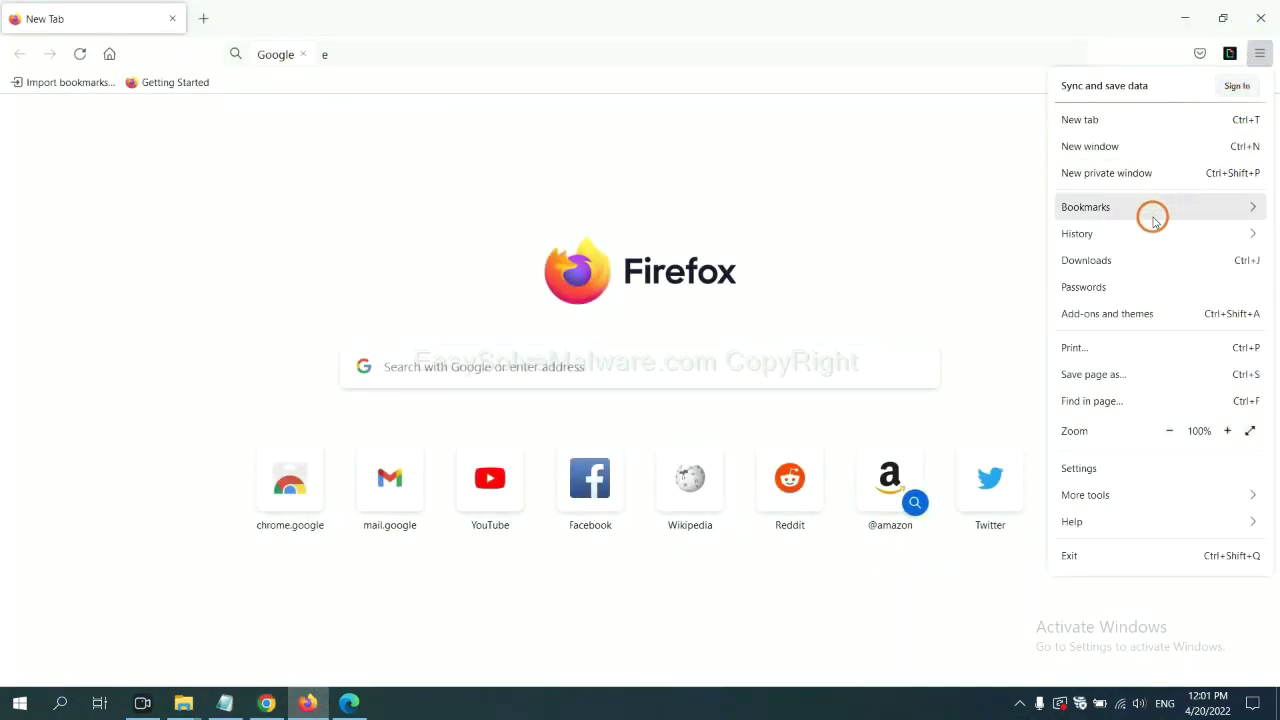
left_click(1117, 316)
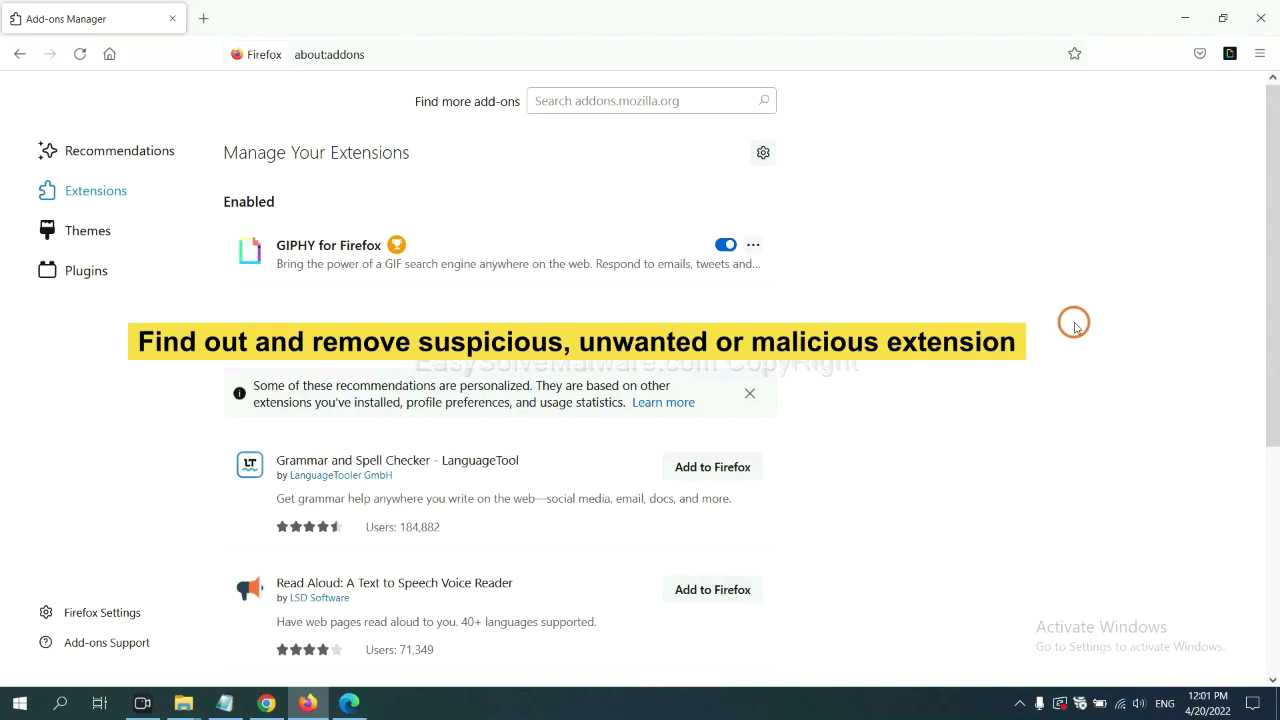
left_click(752, 246)
left_click(773, 272)
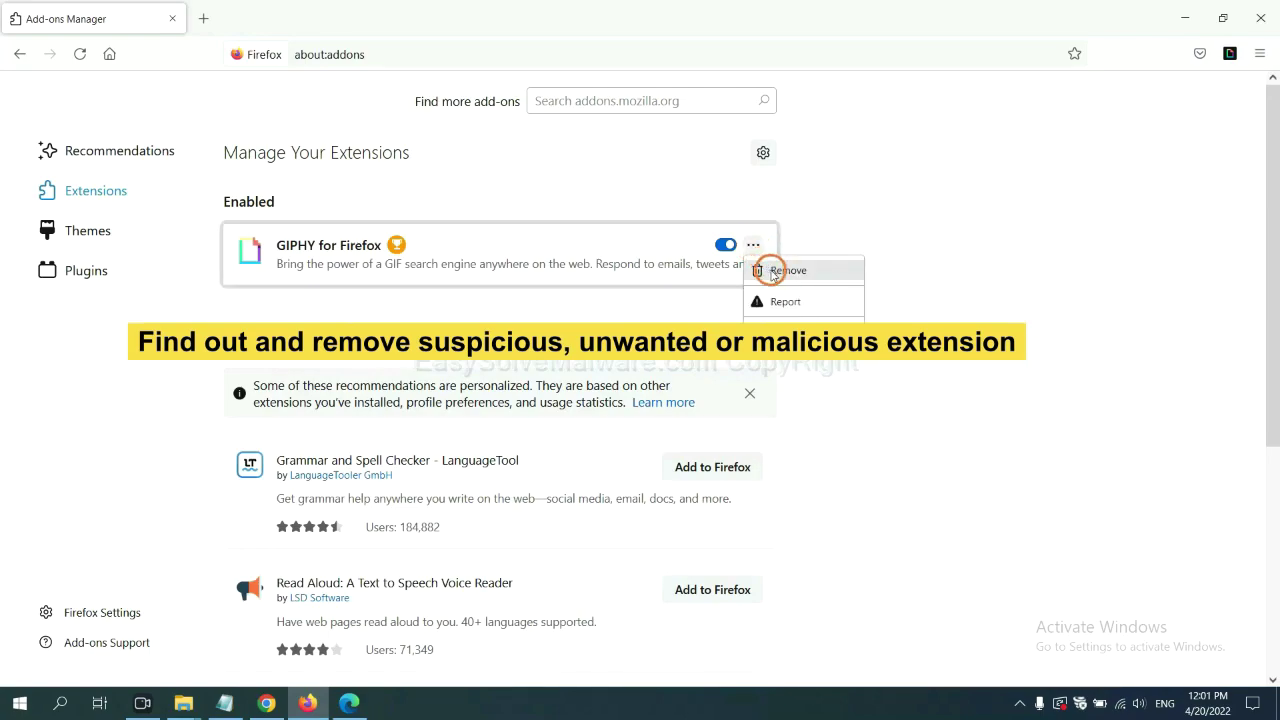
left_click(348, 704)
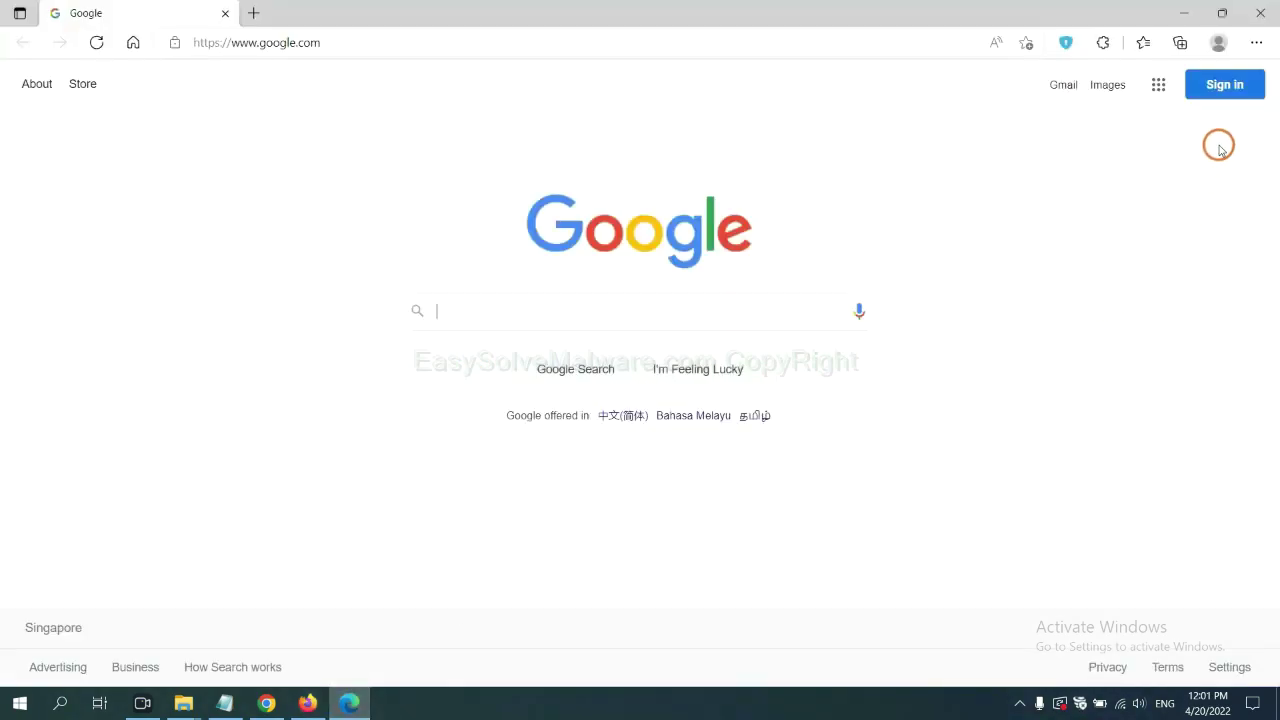
Remove the ArcVpn Free Fast VPN Proxy extension from Edge's extension management page
left_click(1255, 45)
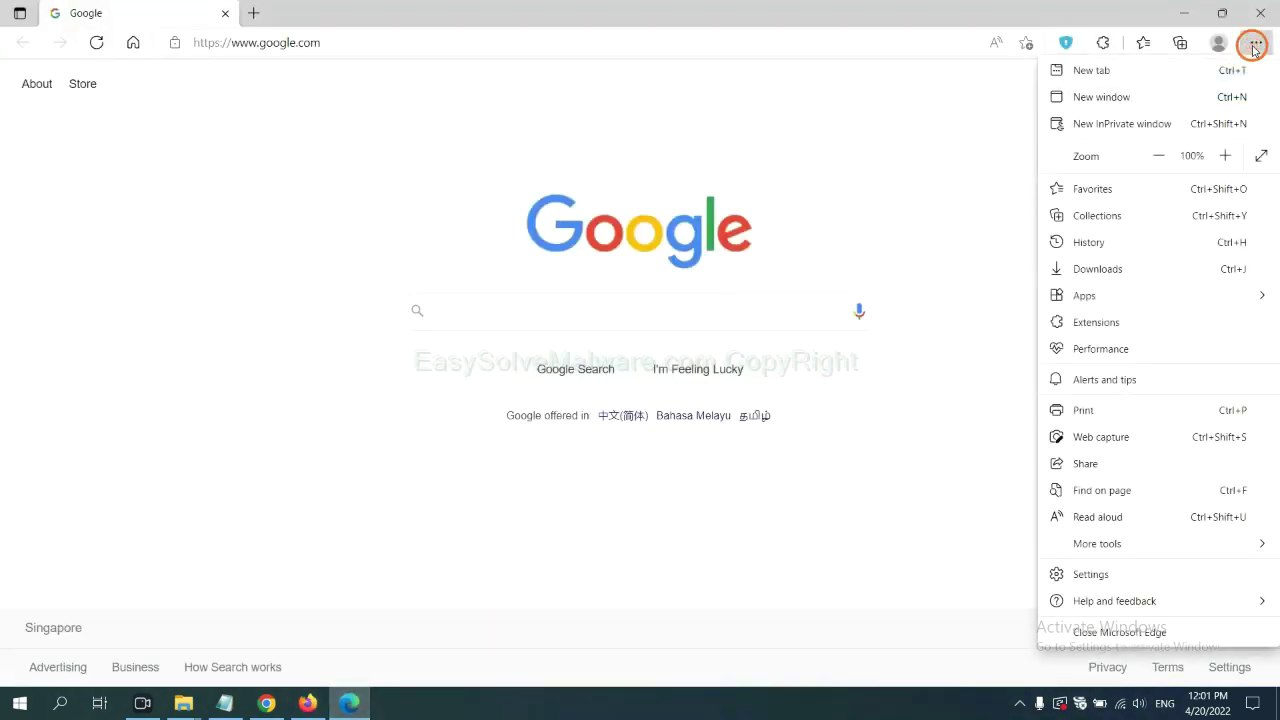
right_click(1102, 325)
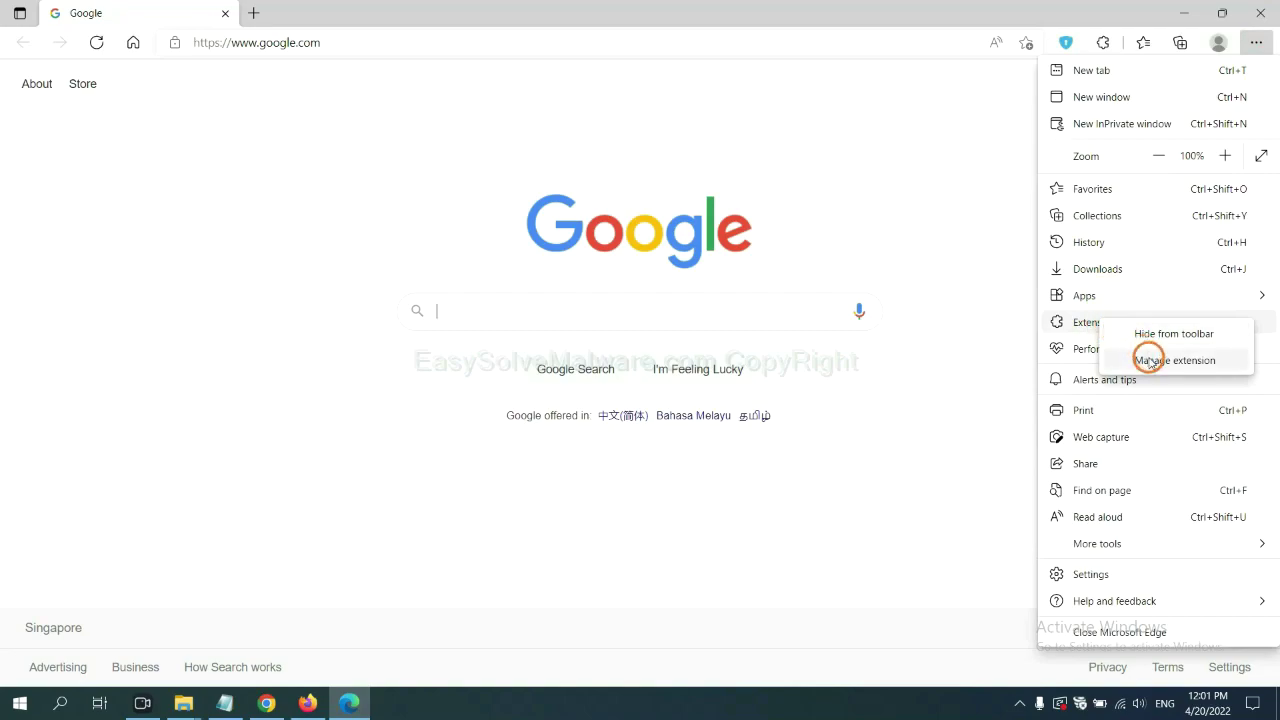
left_click(1150, 362)
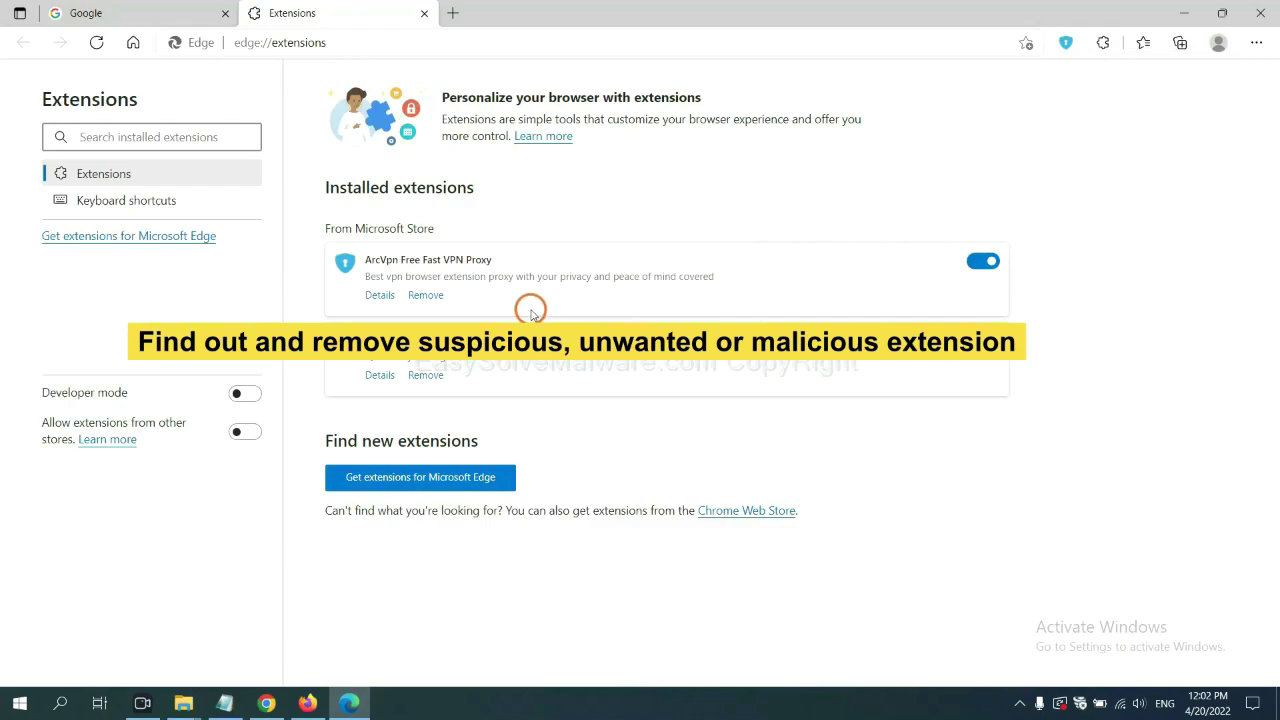
left_click(426, 295)
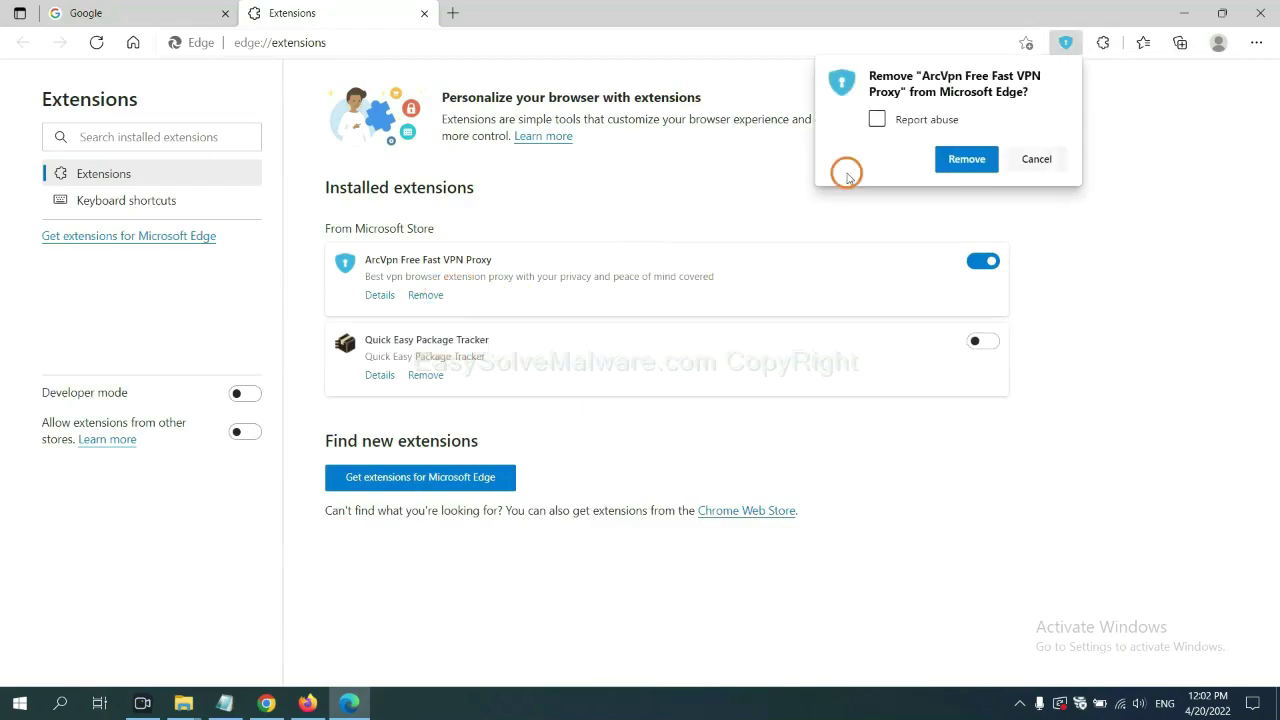
left_click(963, 160)
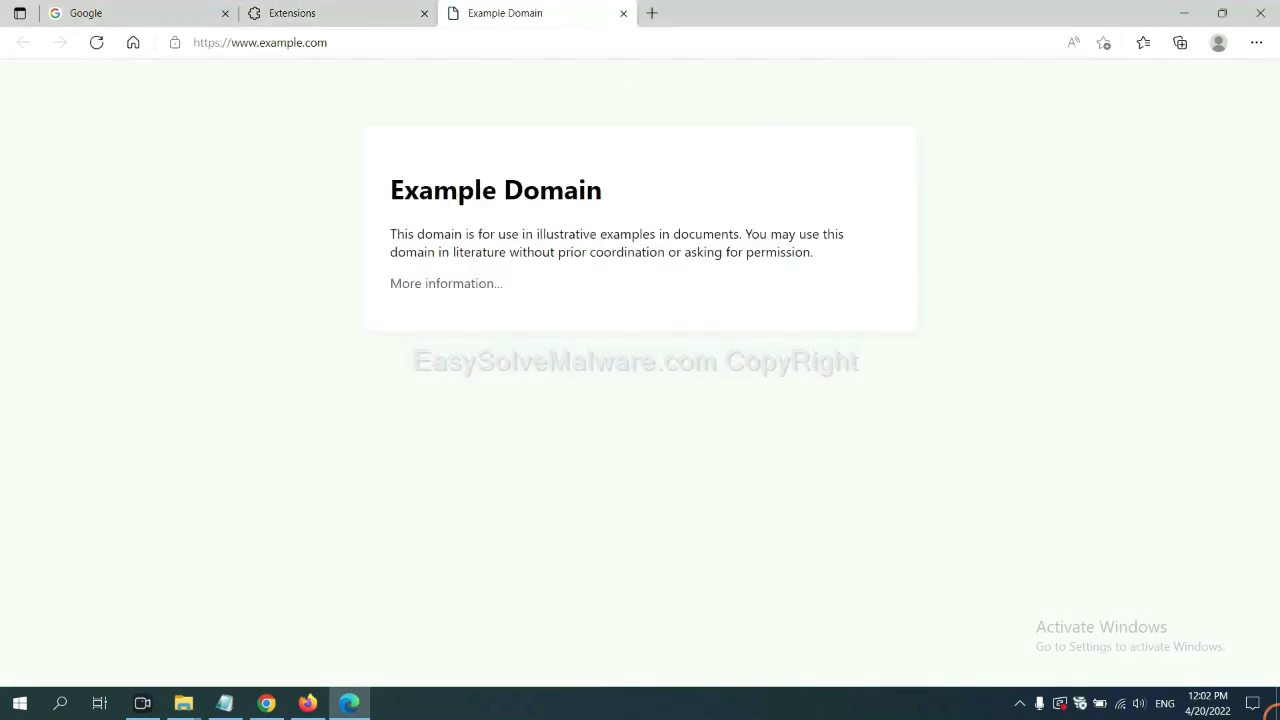
Launch the Registry Editor by running regedit from the Run dialog, per step 4 of the notes
left_click(1274, 706)
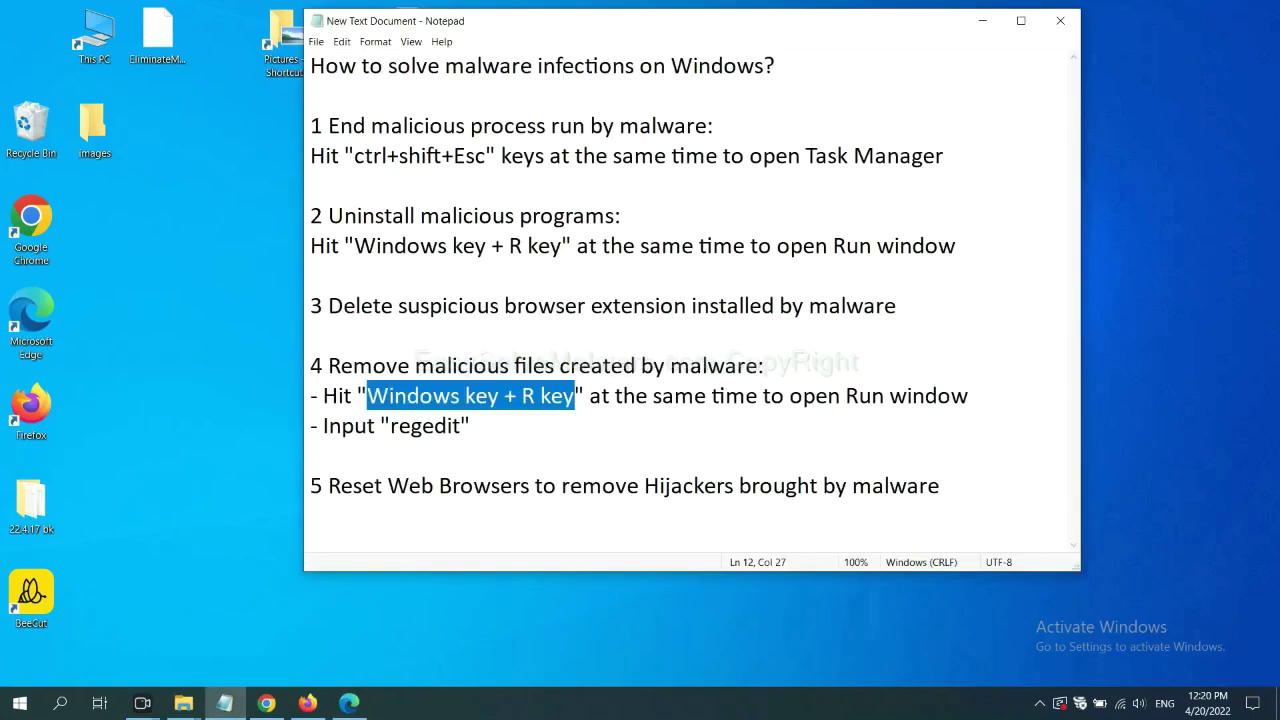
left_click(868, 394)
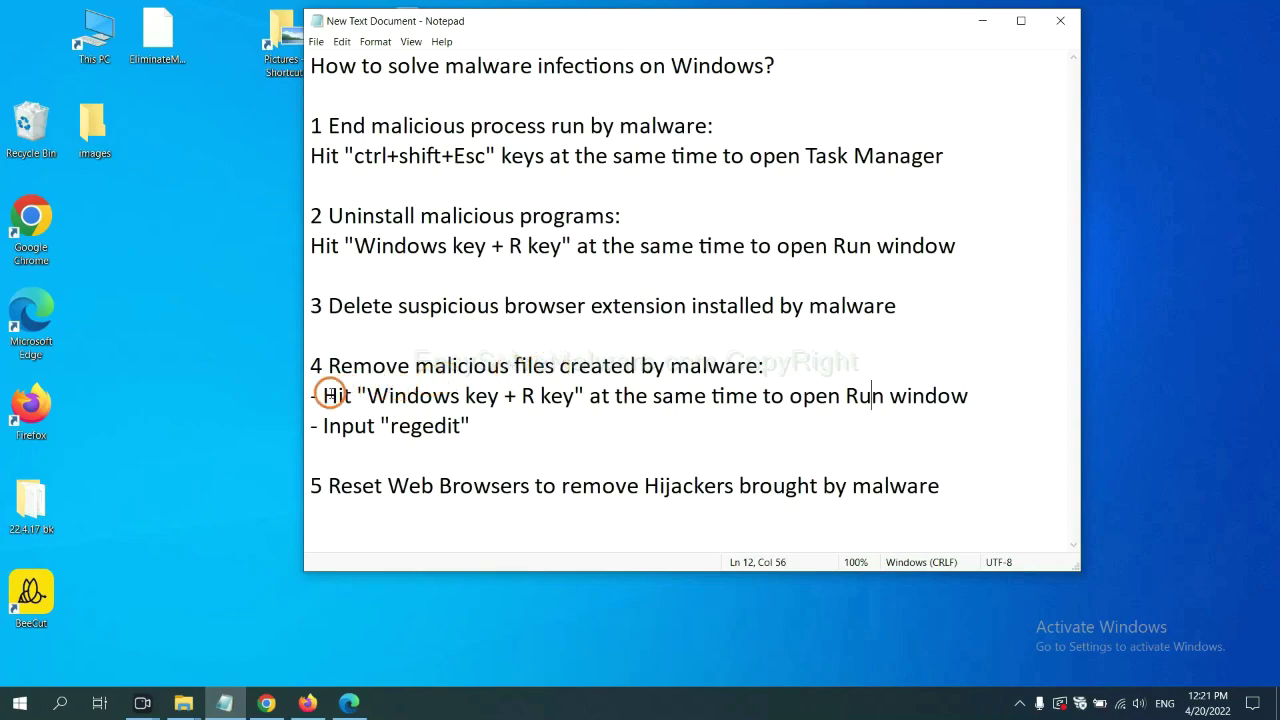
left_click_drag(330, 396, 736, 410)
left_click(736, 408)
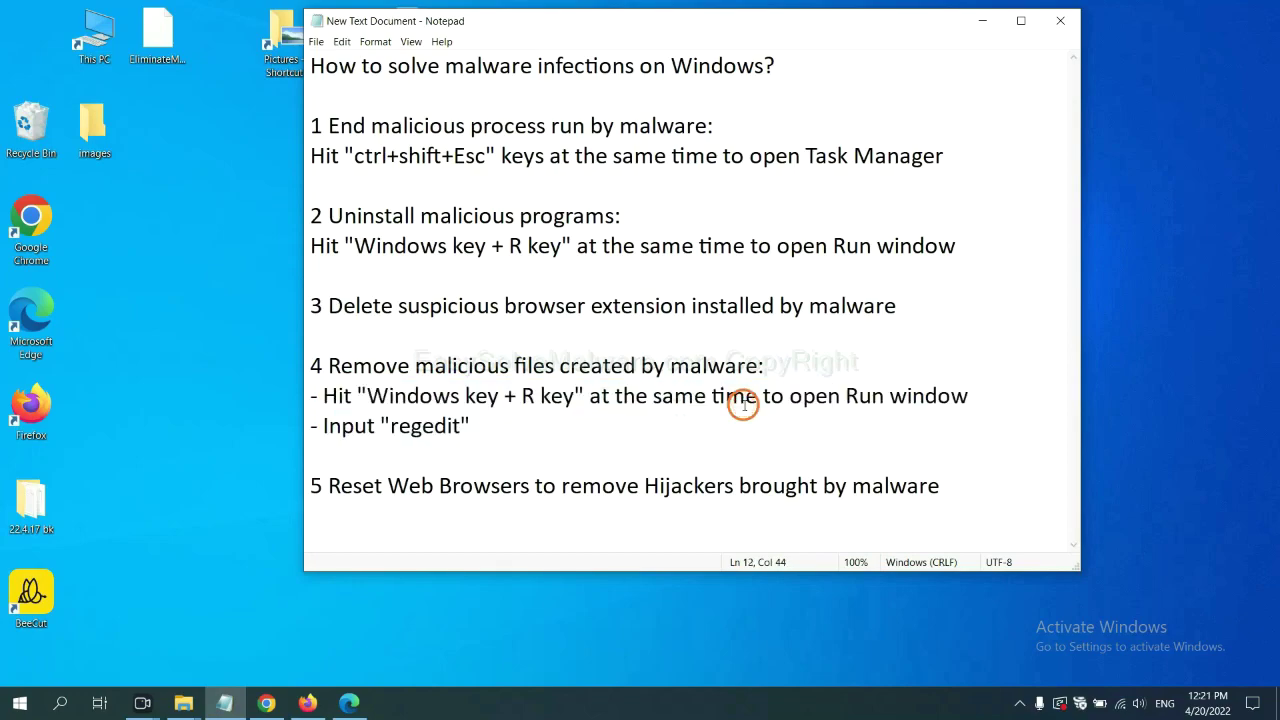
key("super+r")
left_click_drag(240, 509, 1018, 263)
left_click(934, 346)
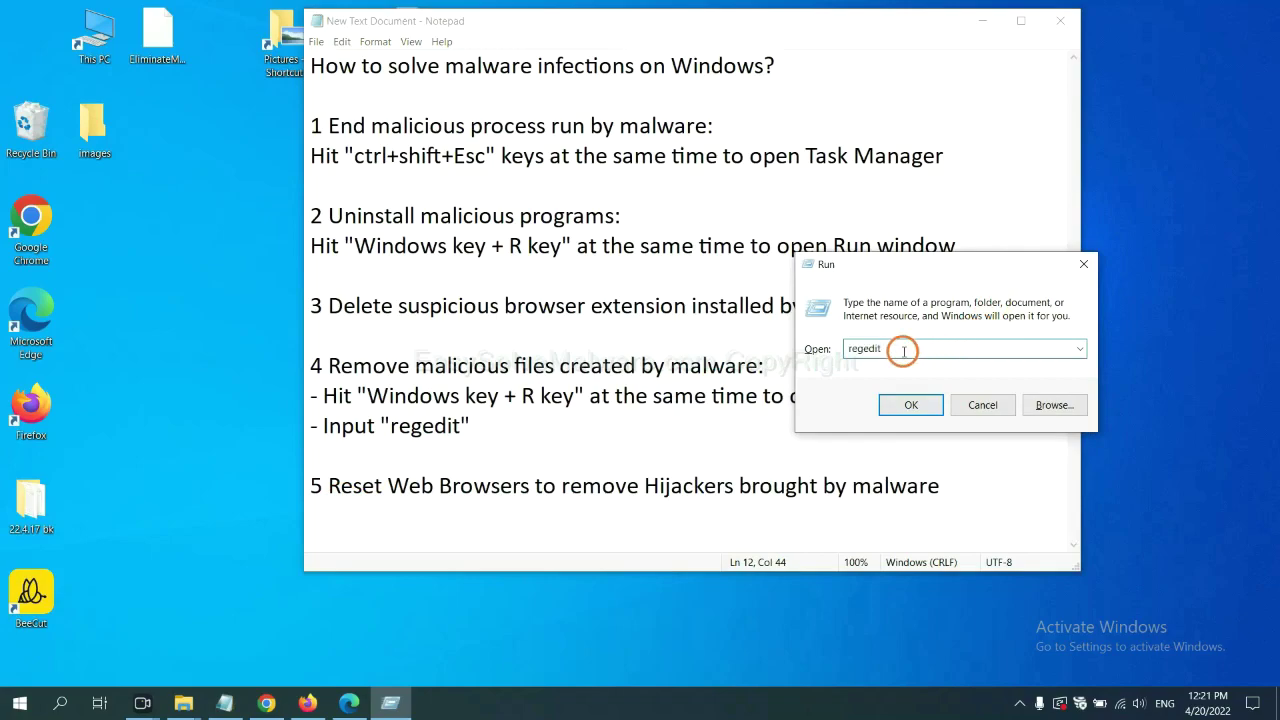
left_click(910, 405)
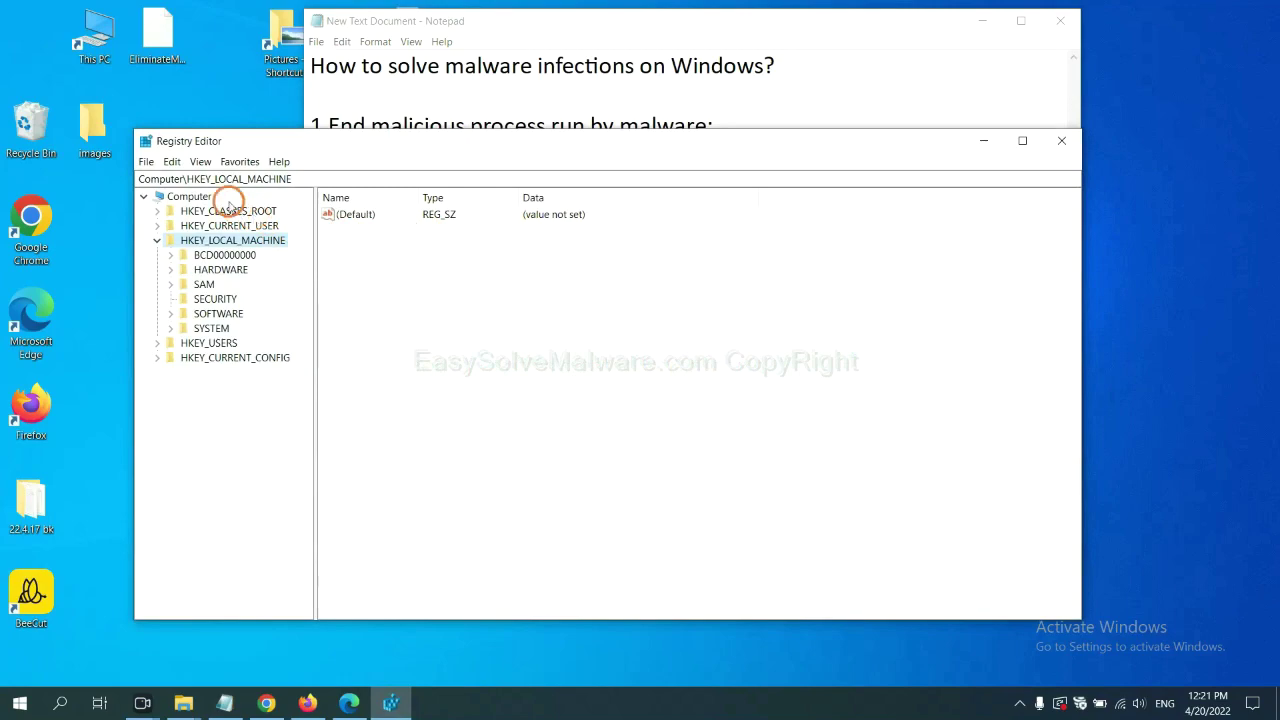
Use Edit > Find to search the registry for BeeCut, locating BeeCut.exe under FEATURE_BROWSER_EMULATION
left_click(175, 163)
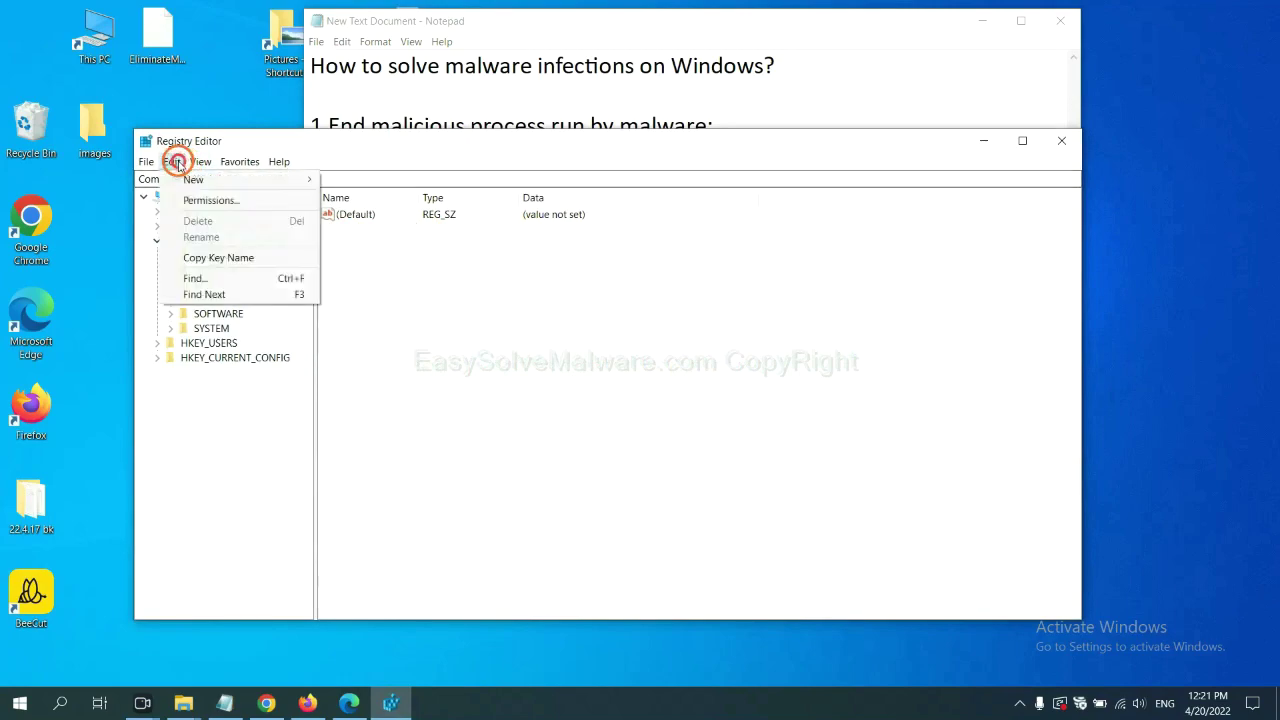
left_click(225, 279)
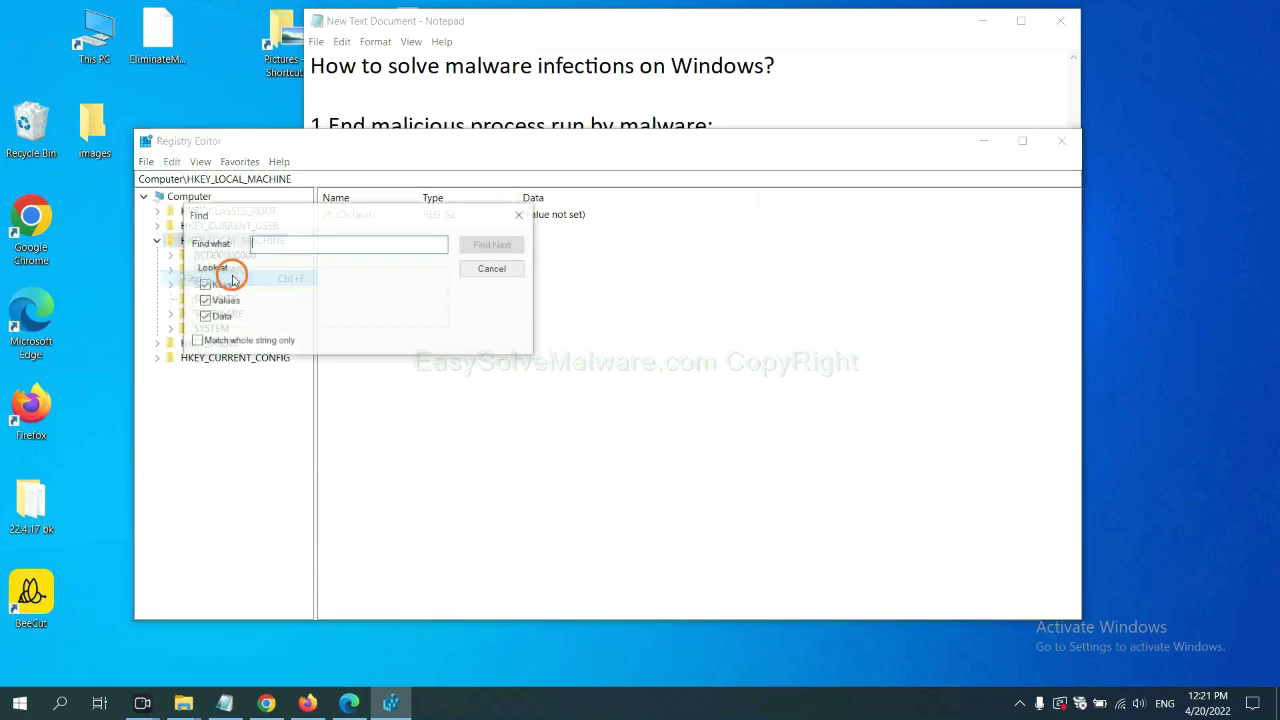
left_click_drag(368, 218, 488, 245)
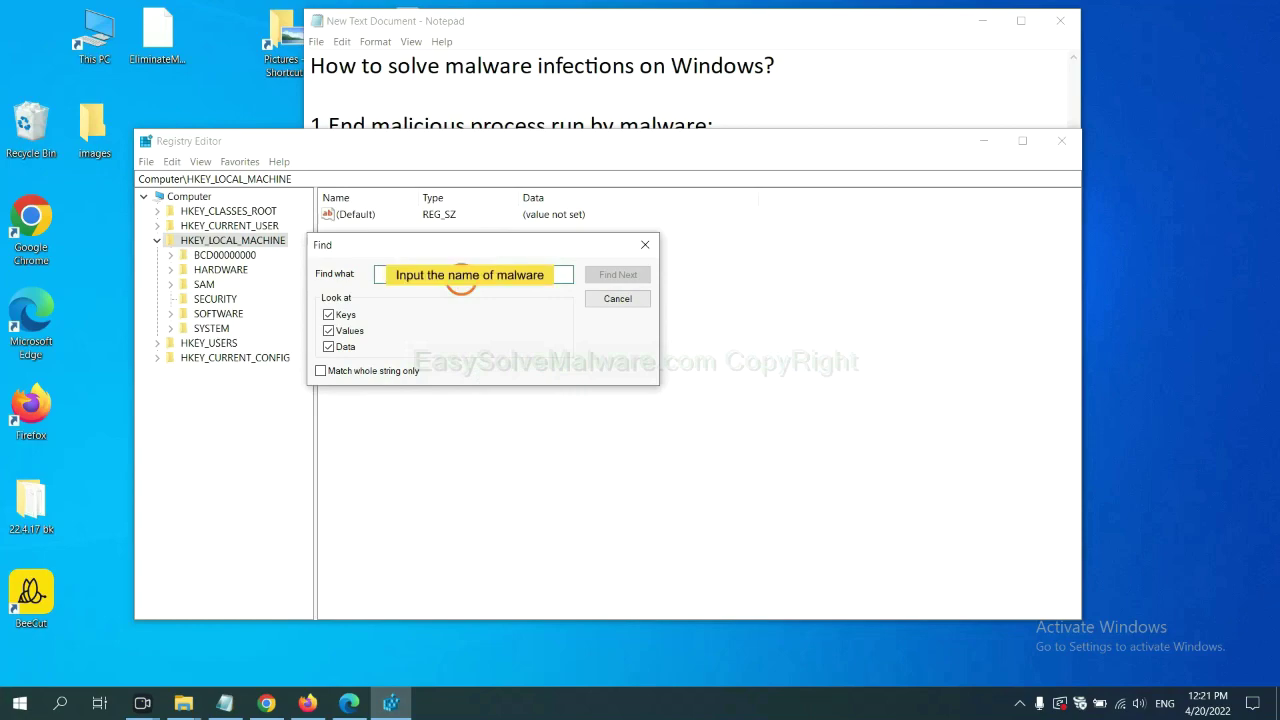
type("be")
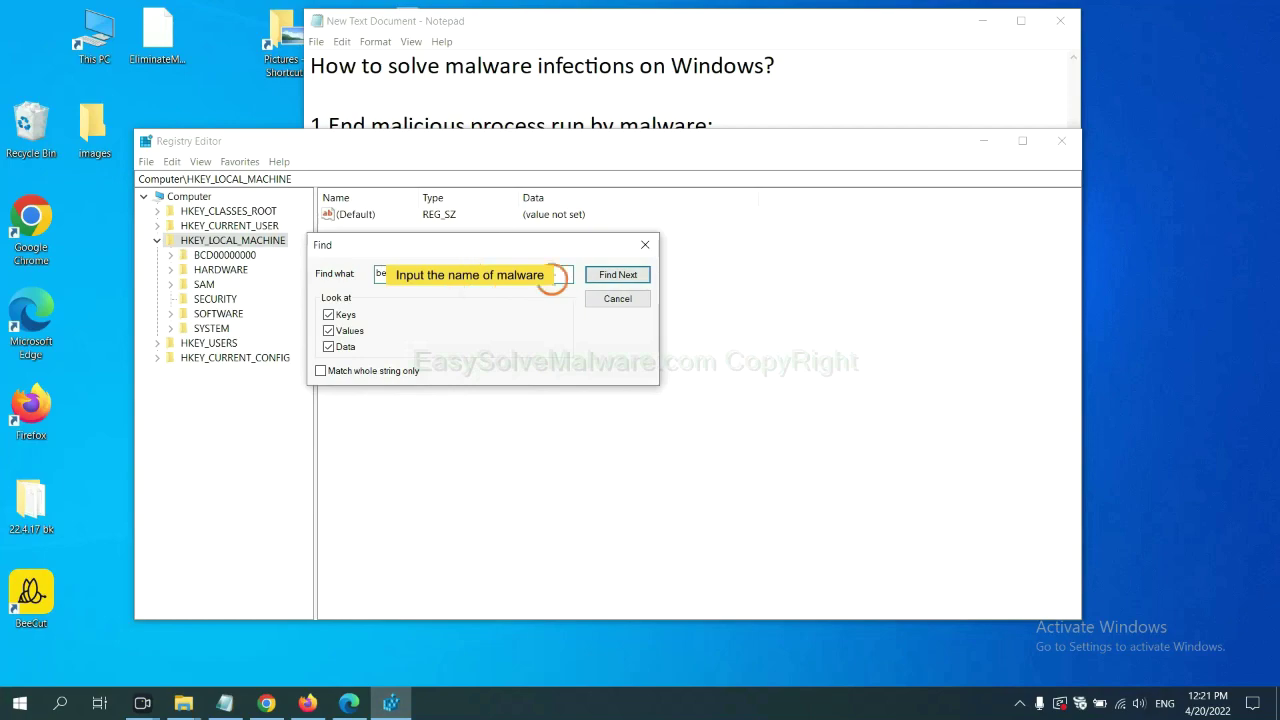
left_click(618, 275)
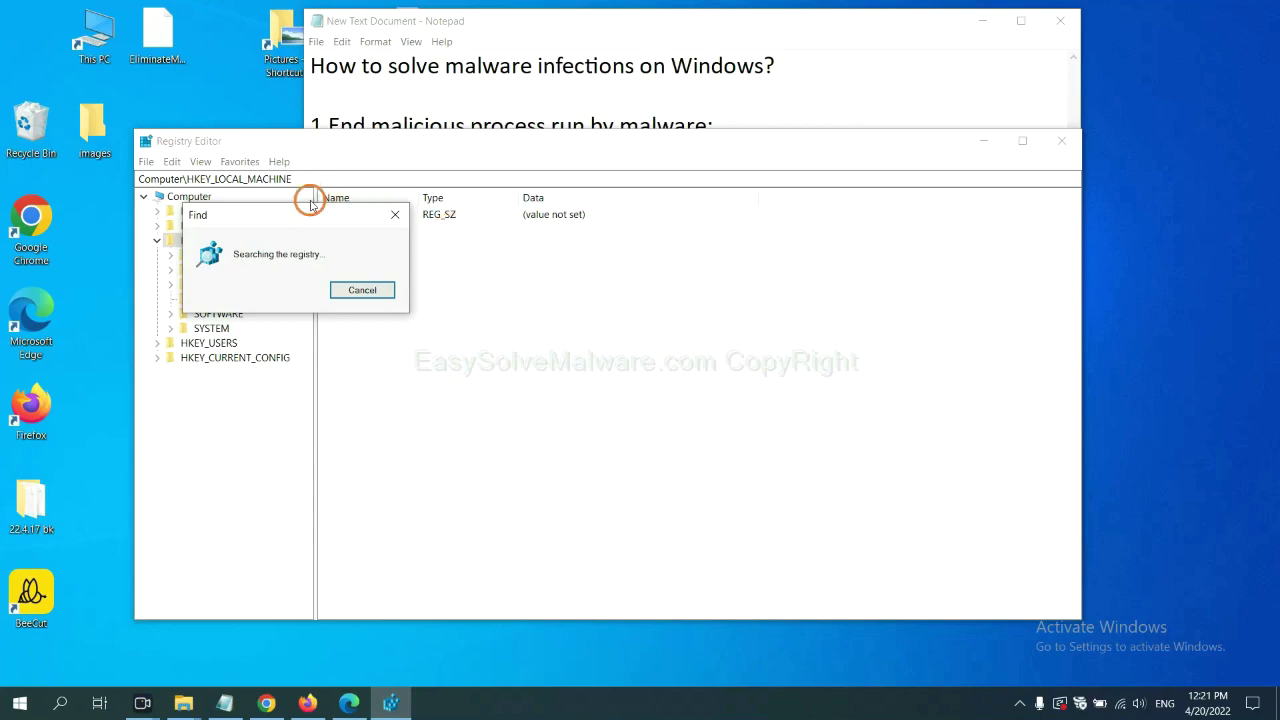
left_click_drag(345, 215, 449, 215)
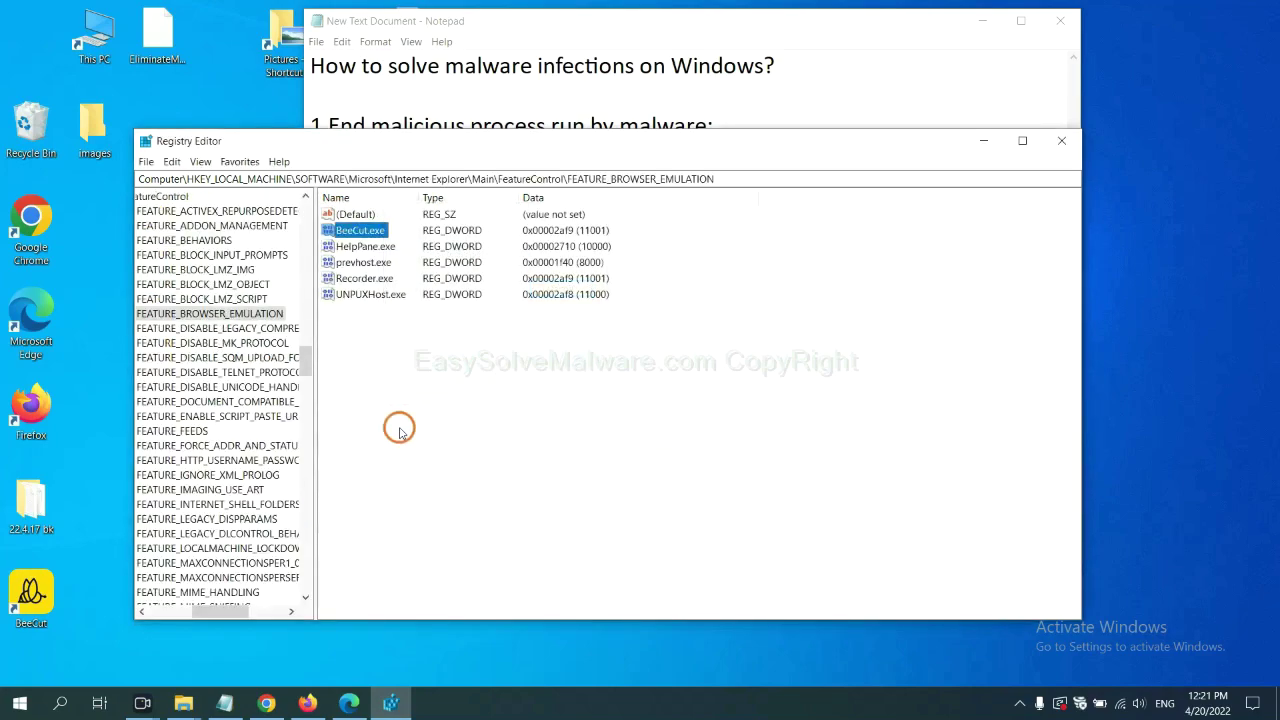
left_click_drag(215, 613, 210, 609)
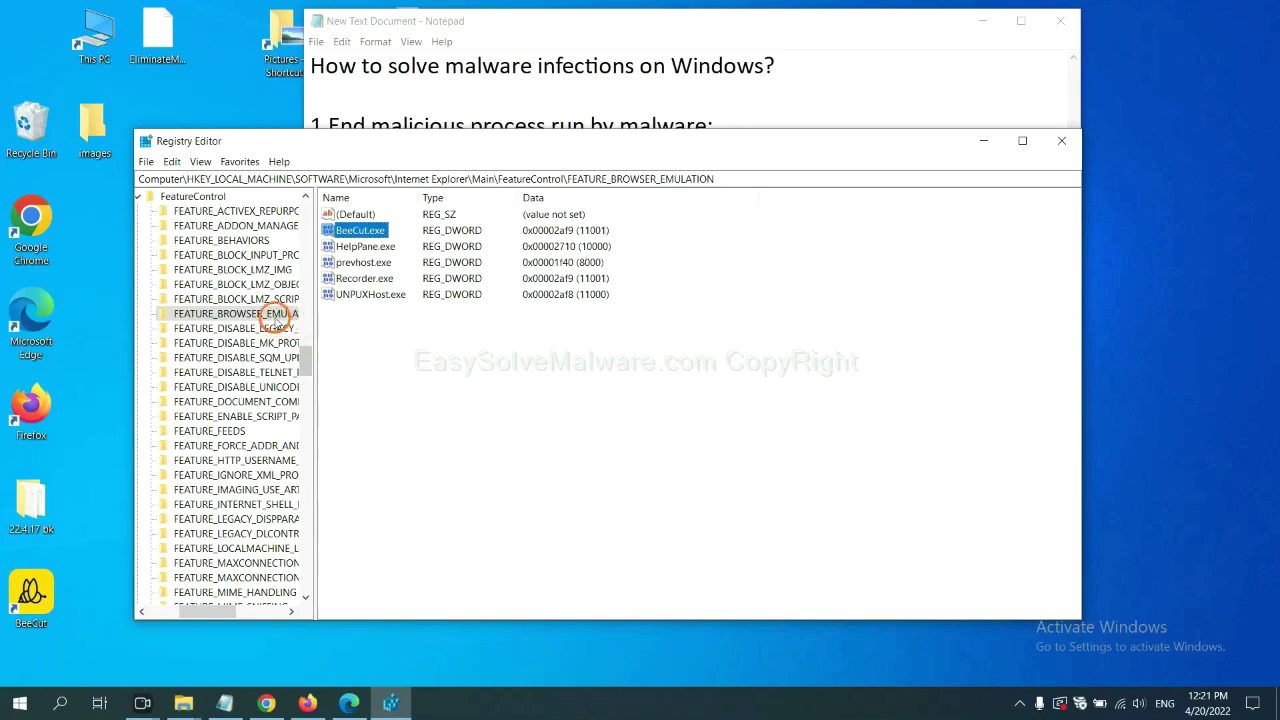
right_click(259, 317)
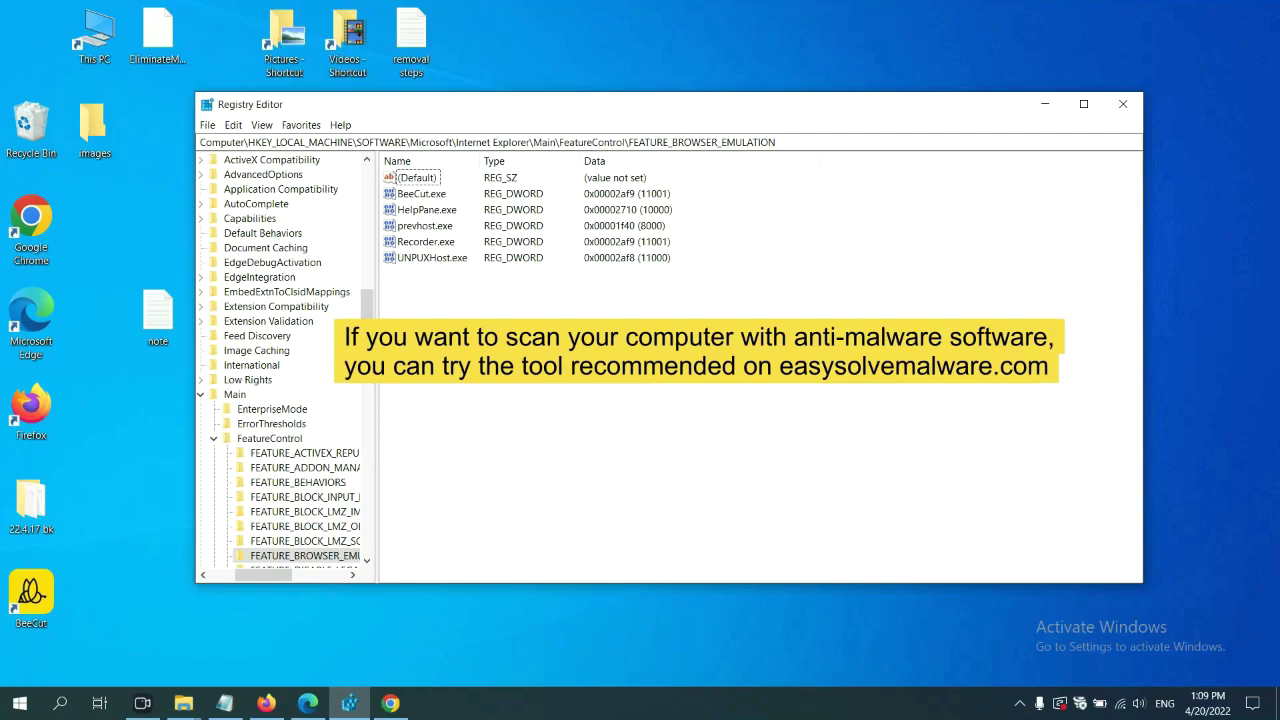
Bring the easysolvemalware.com guide forward in Chrome and scroll through its removal-step sections
left_click(392, 703)
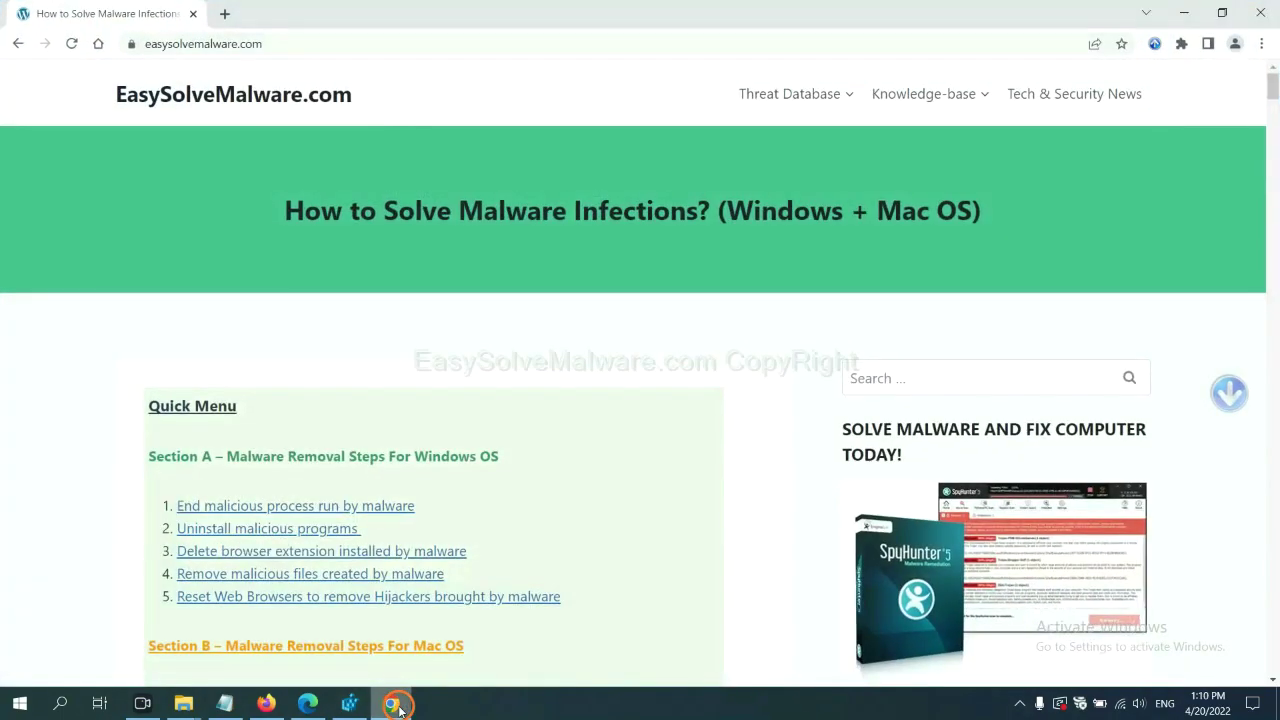
scroll(929, 446, "down", 1)
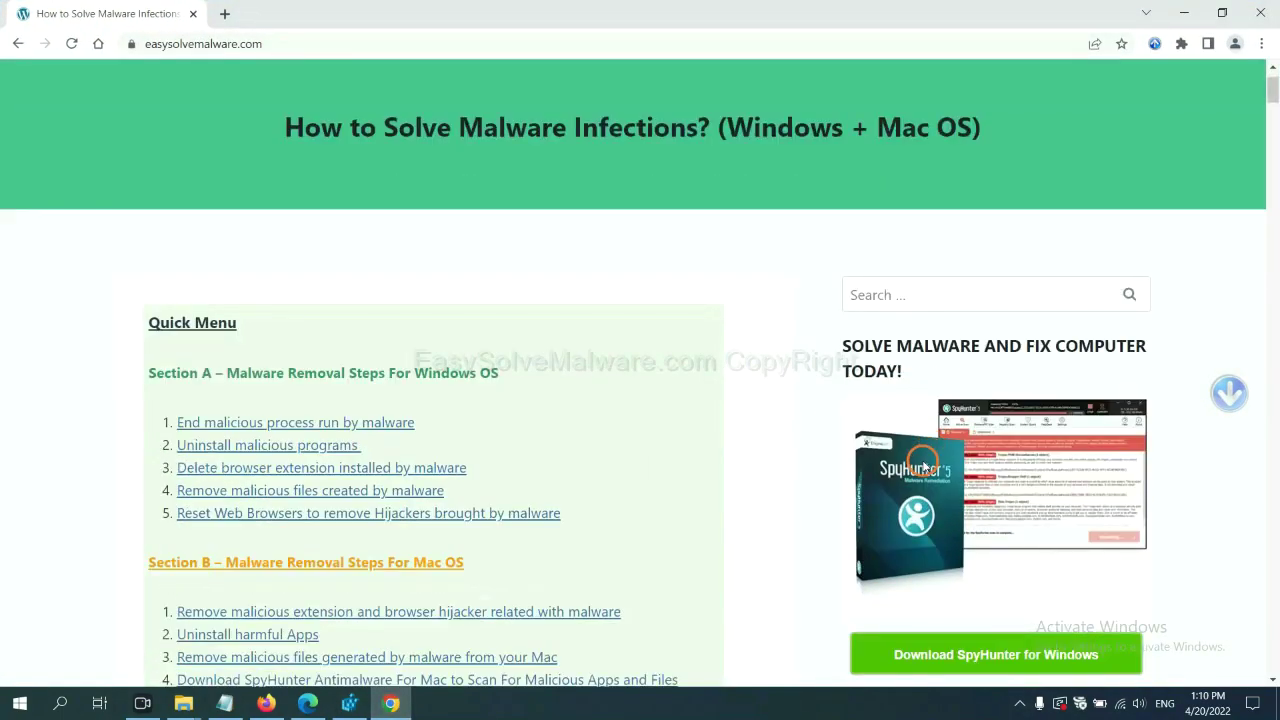
scroll(915, 450, "up", 1)
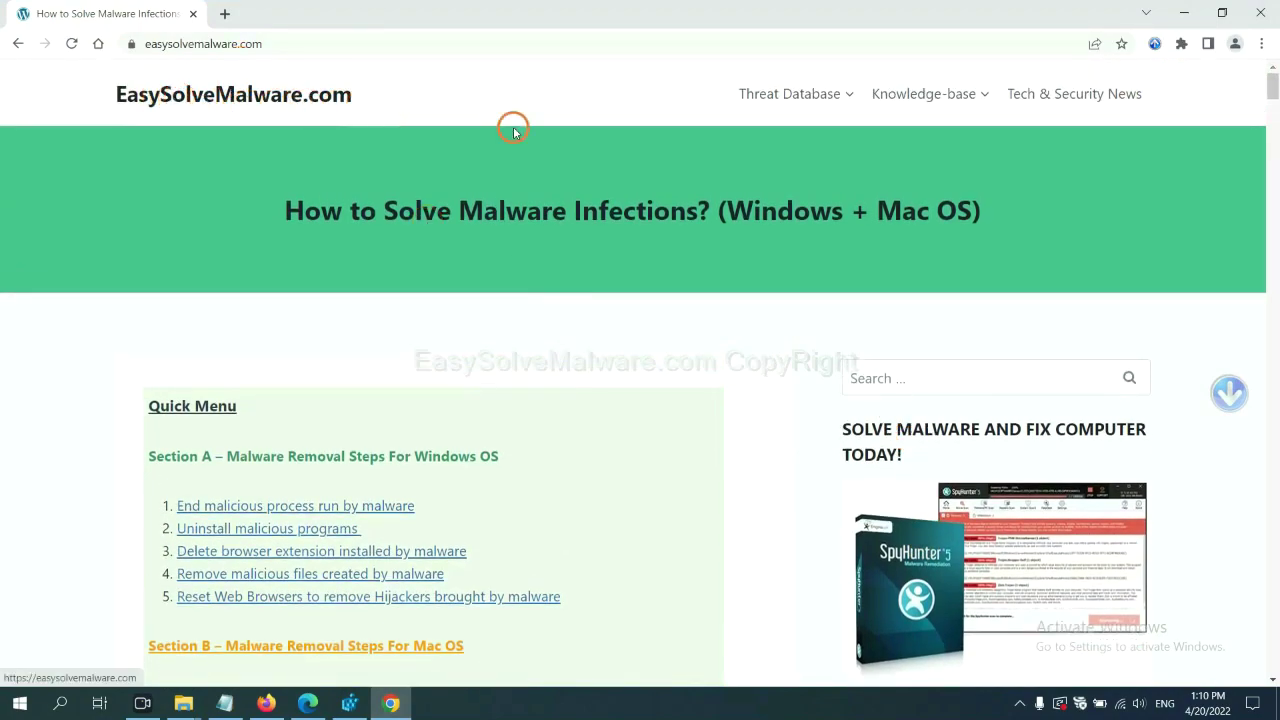
scroll(1043, 443, "down", 3)
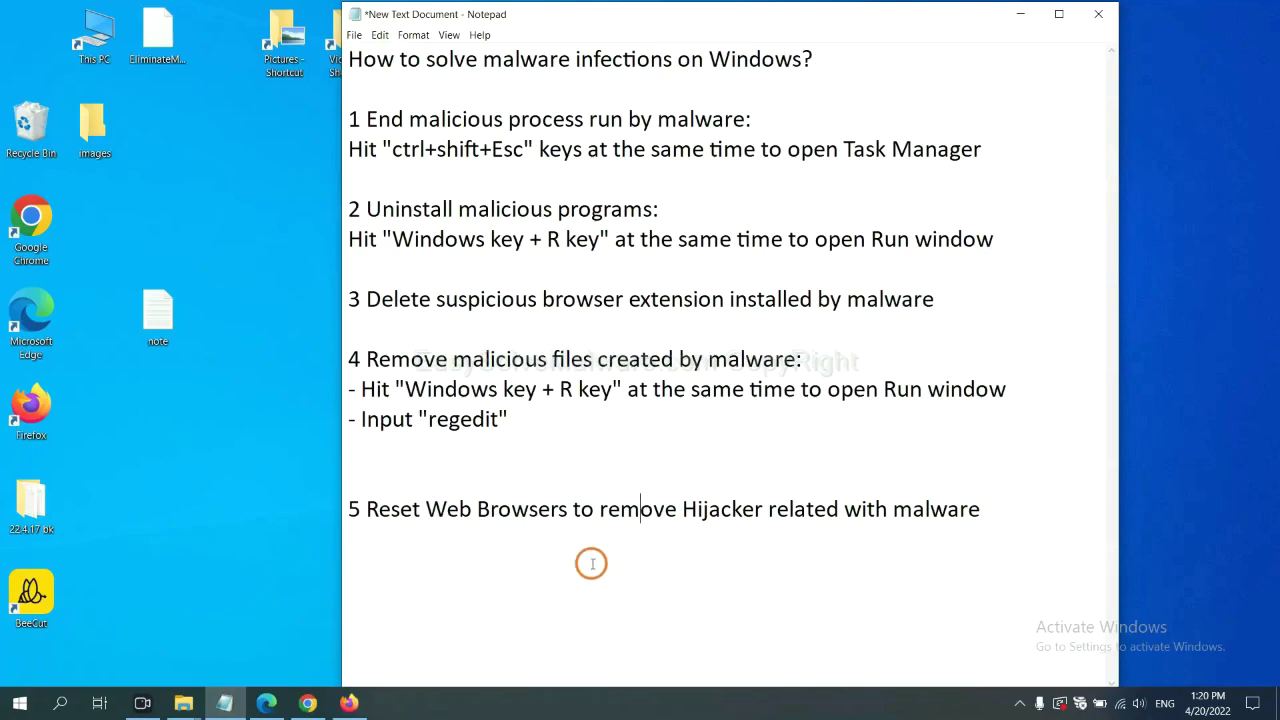
Search Chrome's Settings for 'reset' and choose 'Restore settings to their original defaults'
left_click(300, 705)
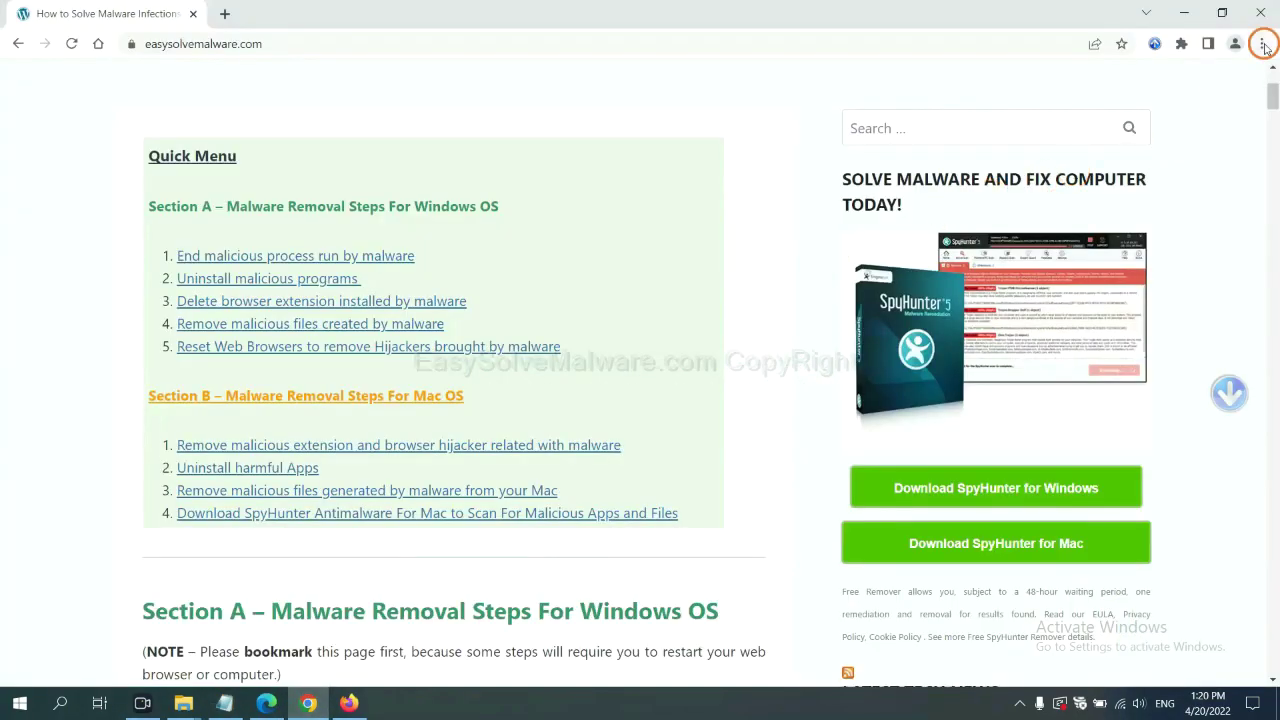
left_click(1263, 44)
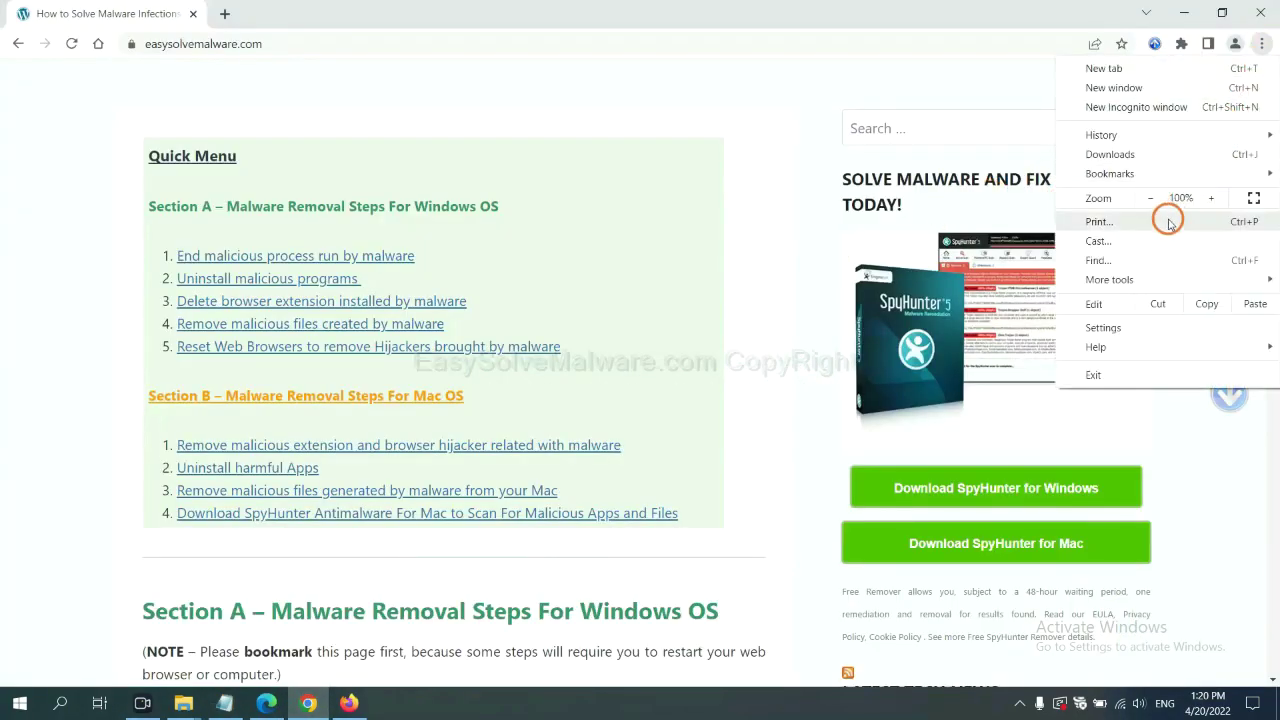
left_click(1118, 325)
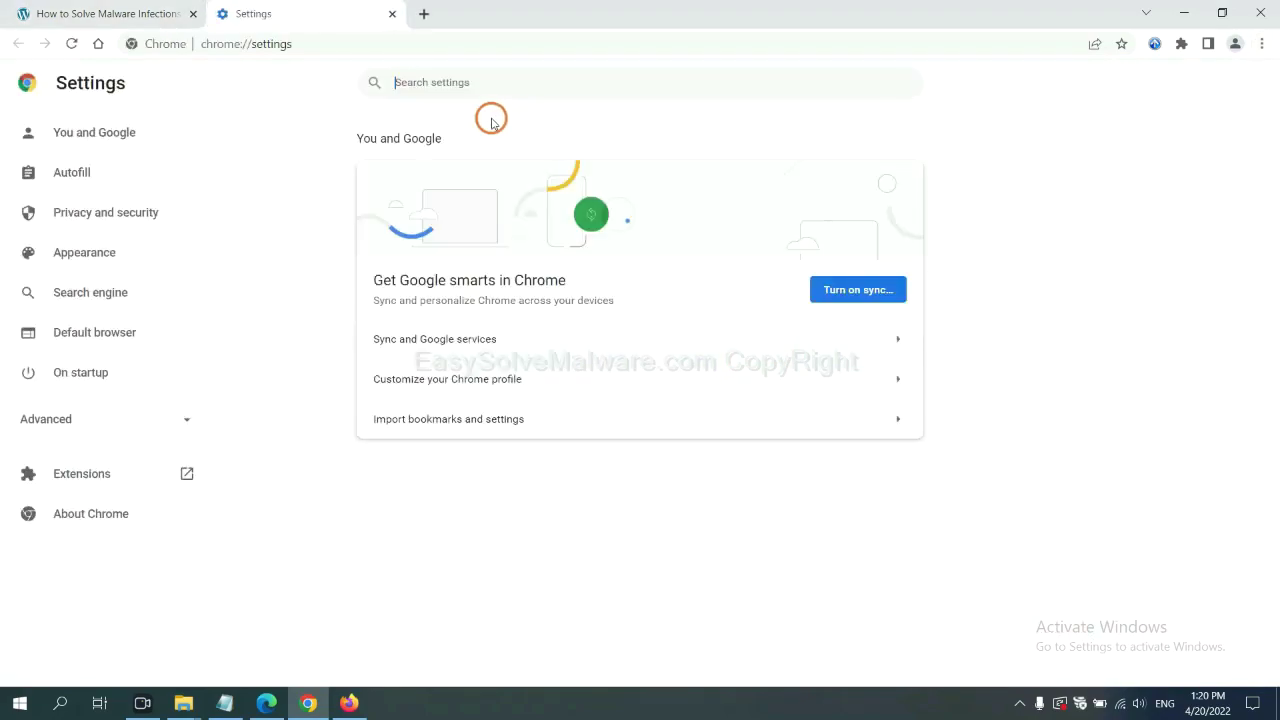
type("reset")
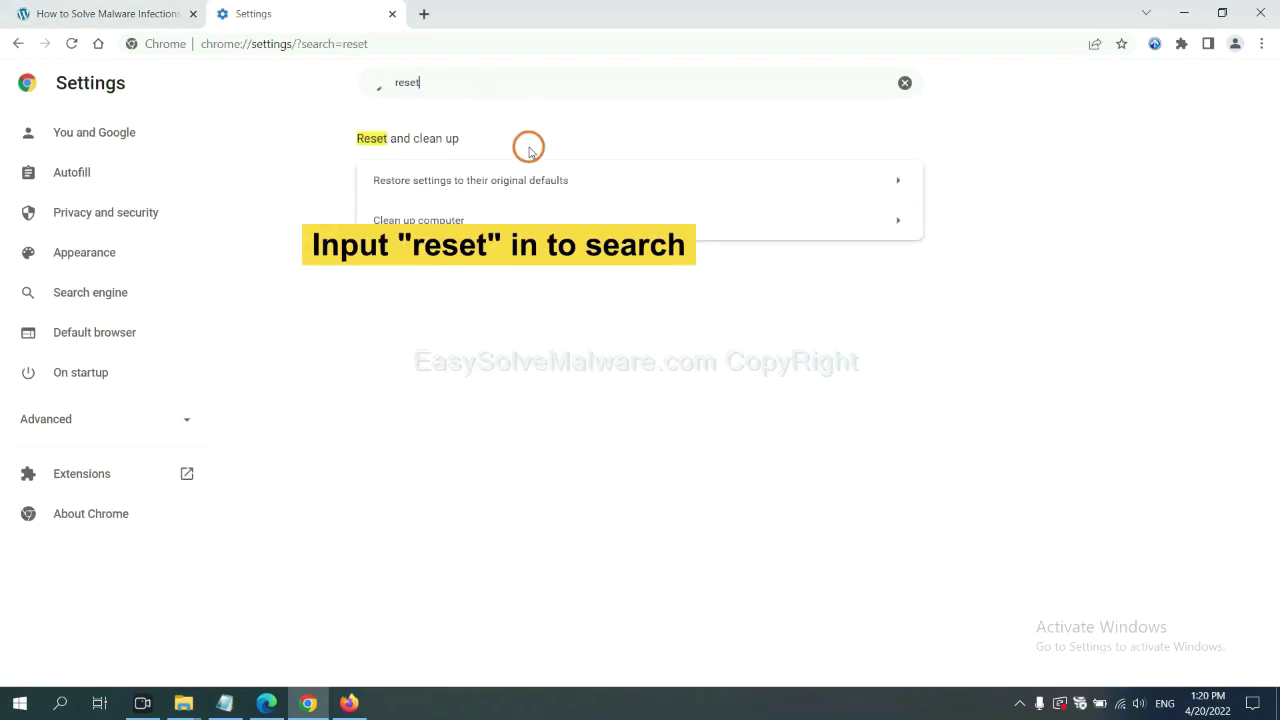
left_click(550, 180)
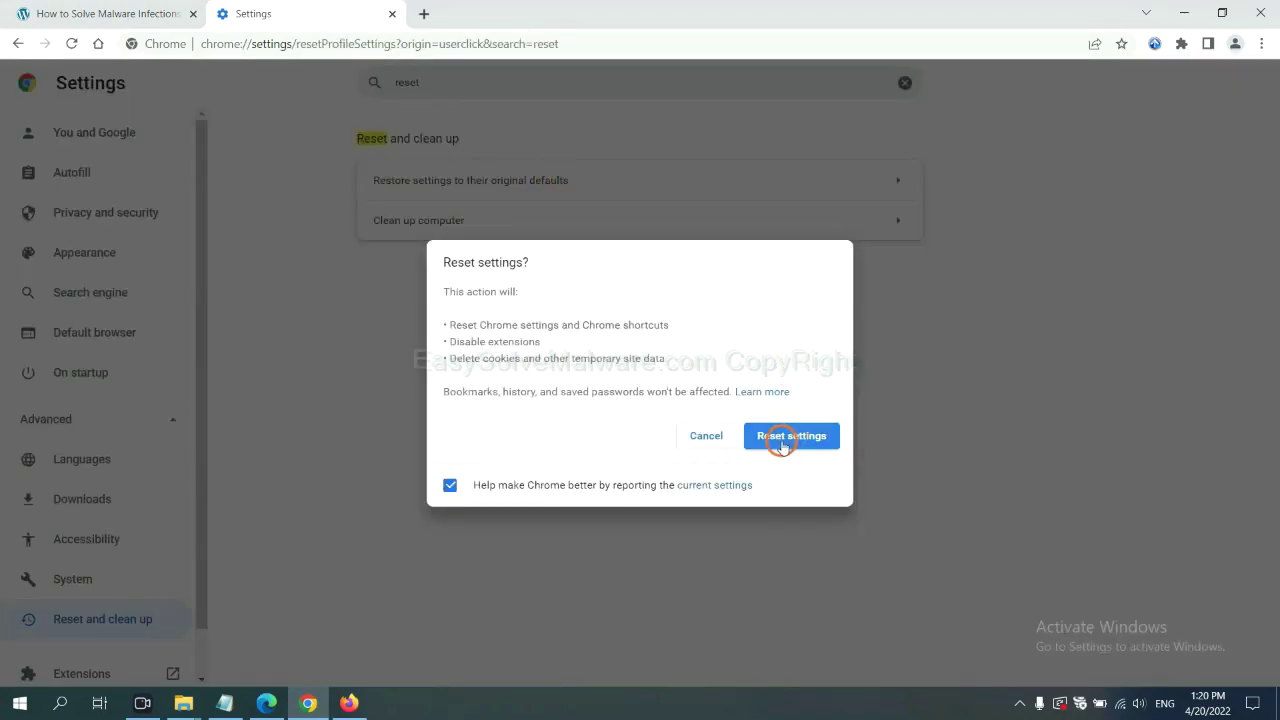
From Firefox's Troubleshooting Information page, choose Refresh Firefox and confirm it in the dialog
left_click(354, 692)
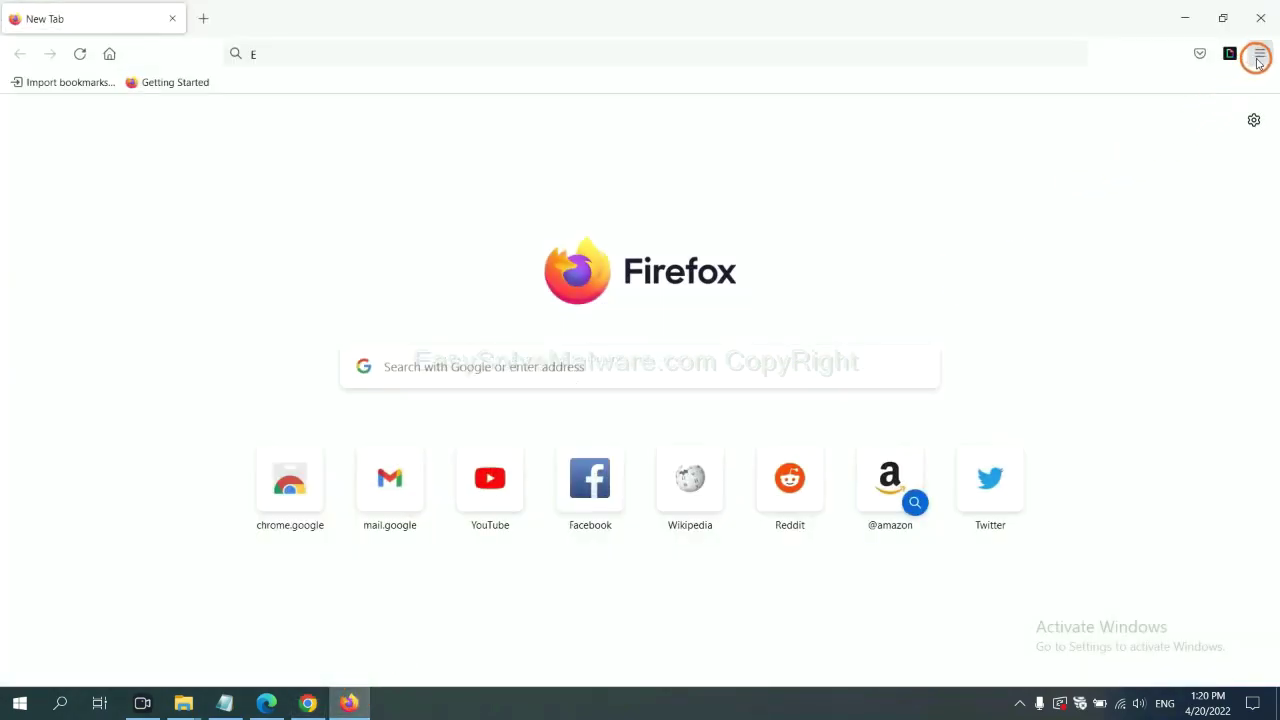
left_click(1260, 56)
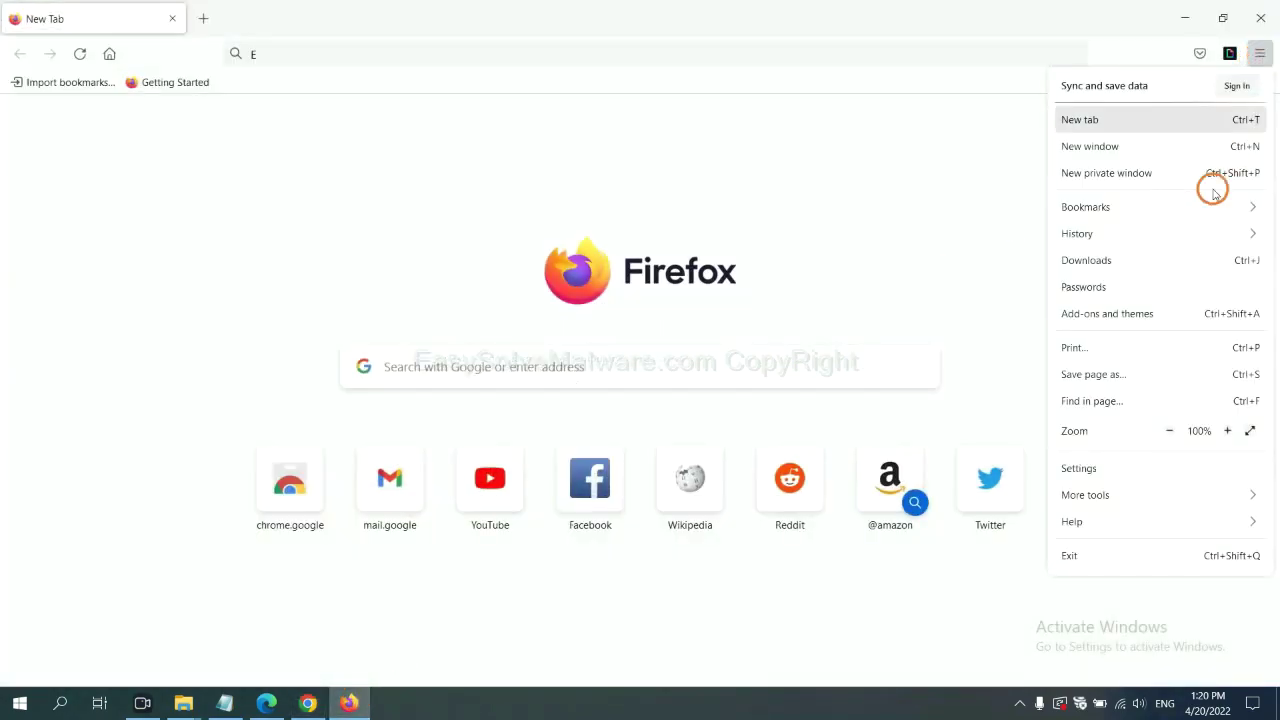
left_click(1101, 519)
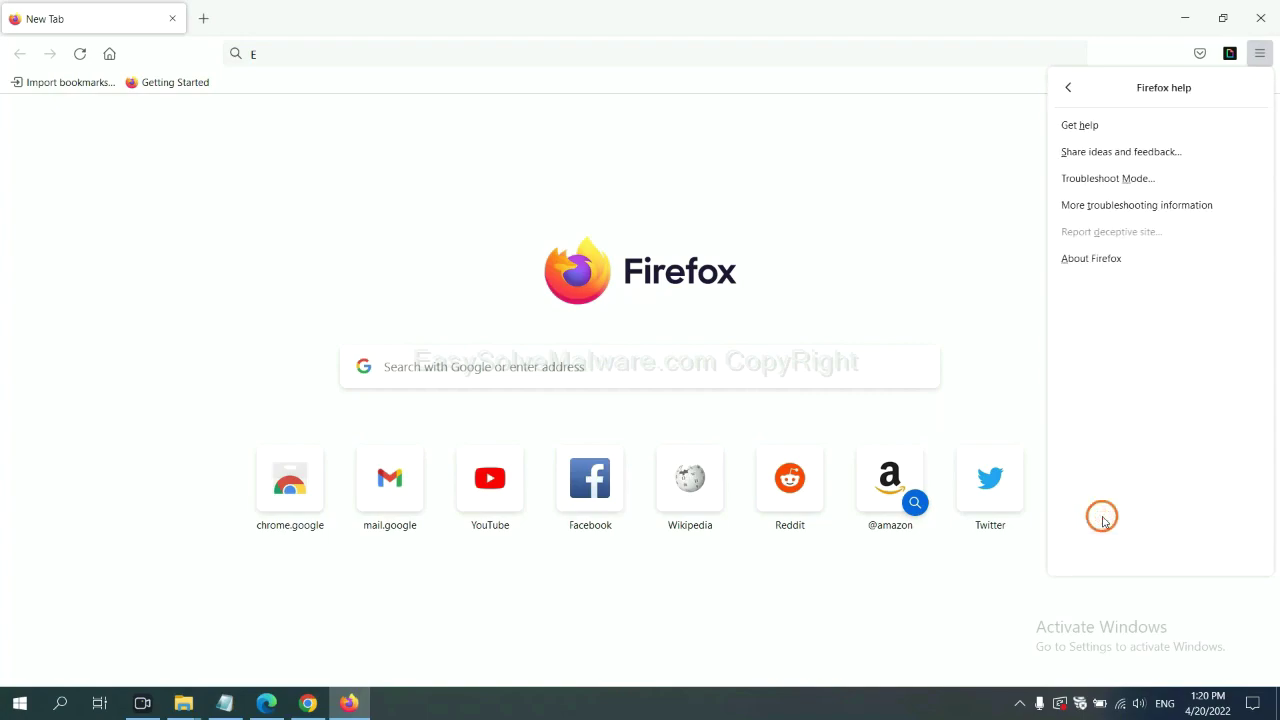
left_click(1123, 207)
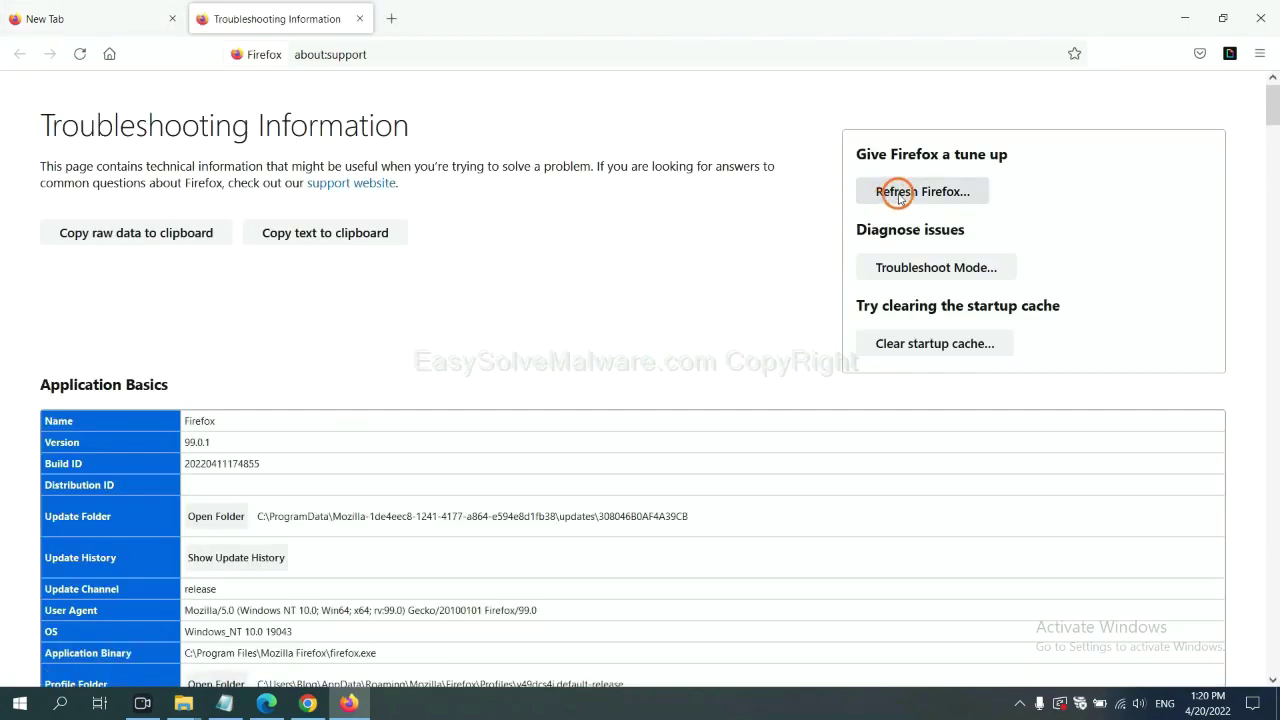
left_click(899, 195)
left_click(694, 196)
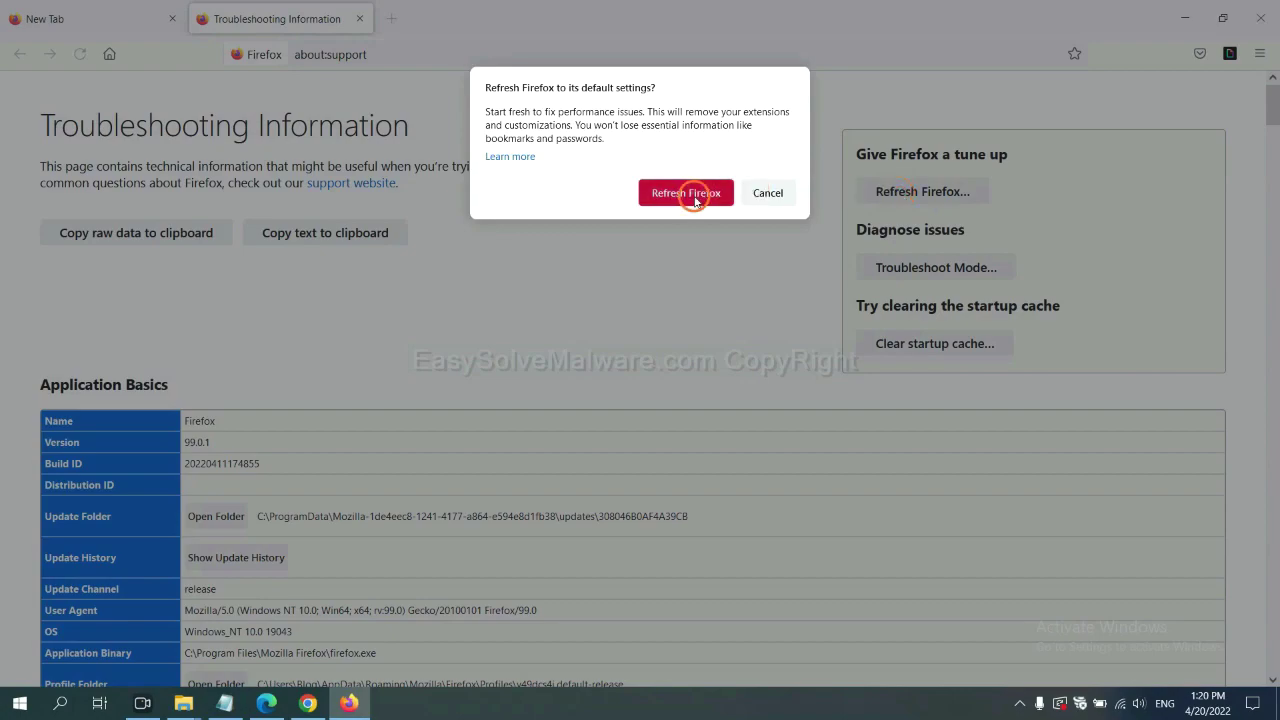
Search Edge's Settings for 'reset' and choose 'Restore settings to their default values'
left_click(266, 705)
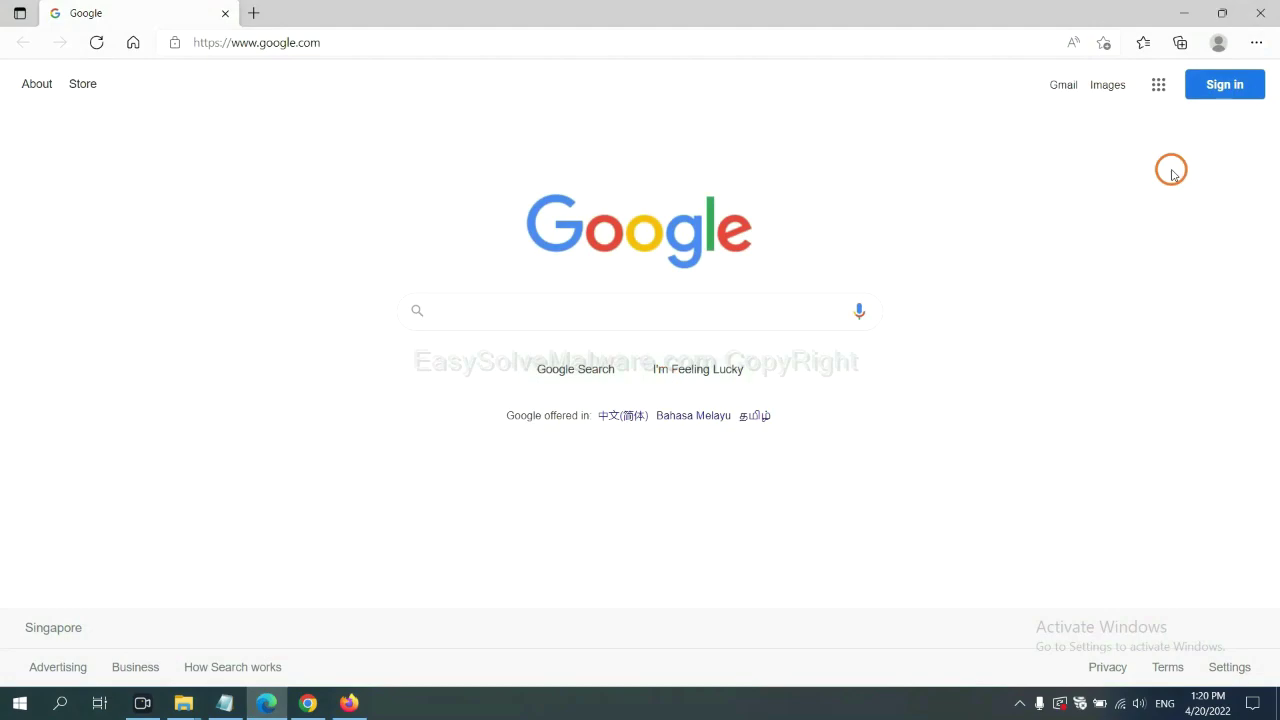
left_click(1255, 43)
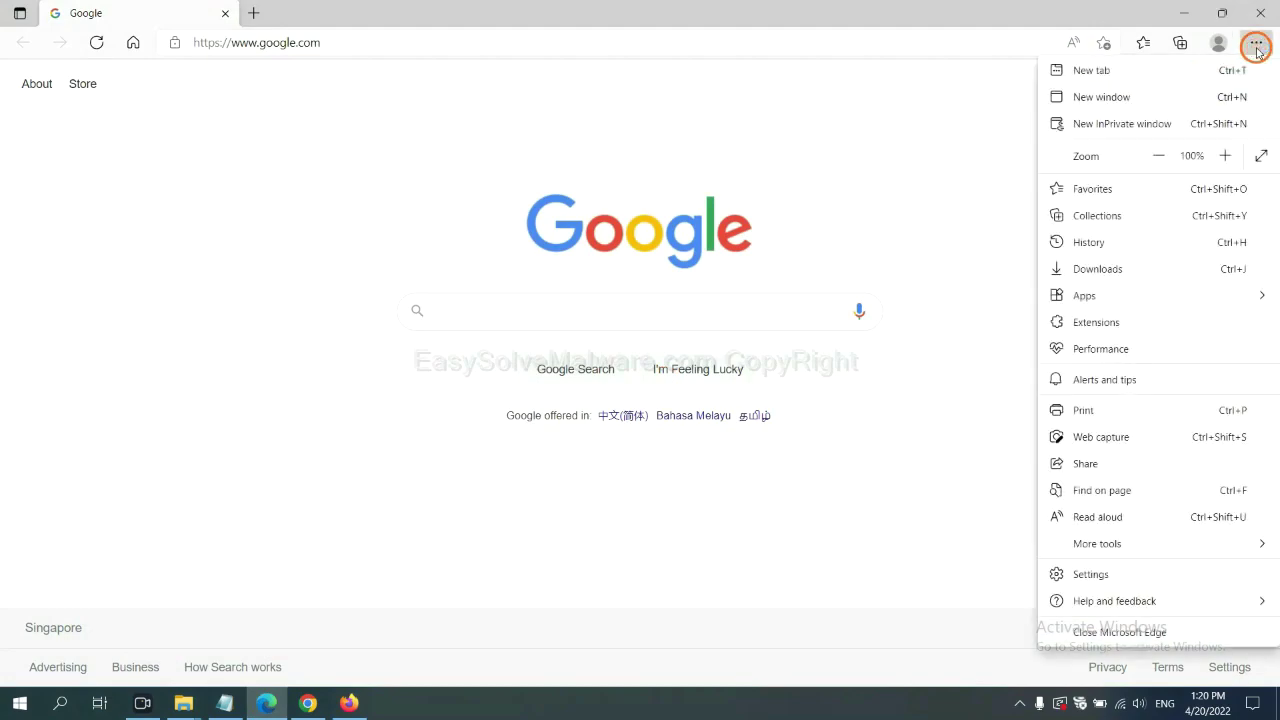
left_click(1100, 575)
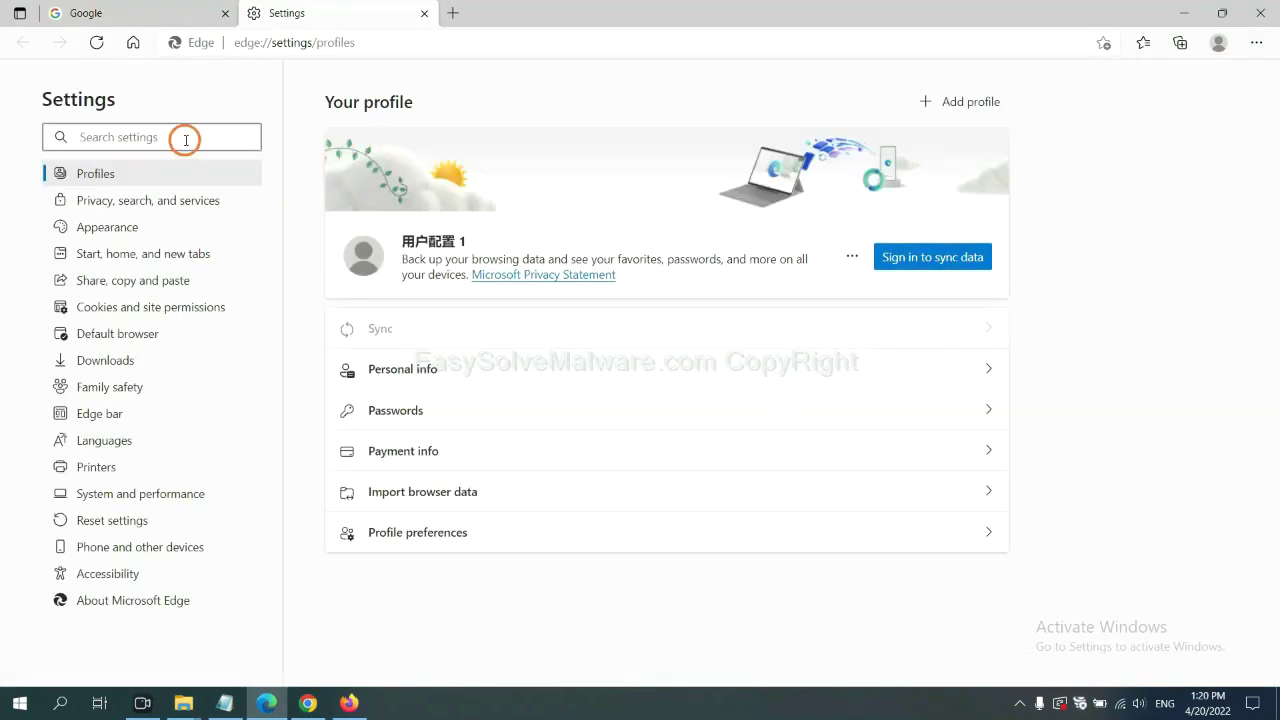
type("re")
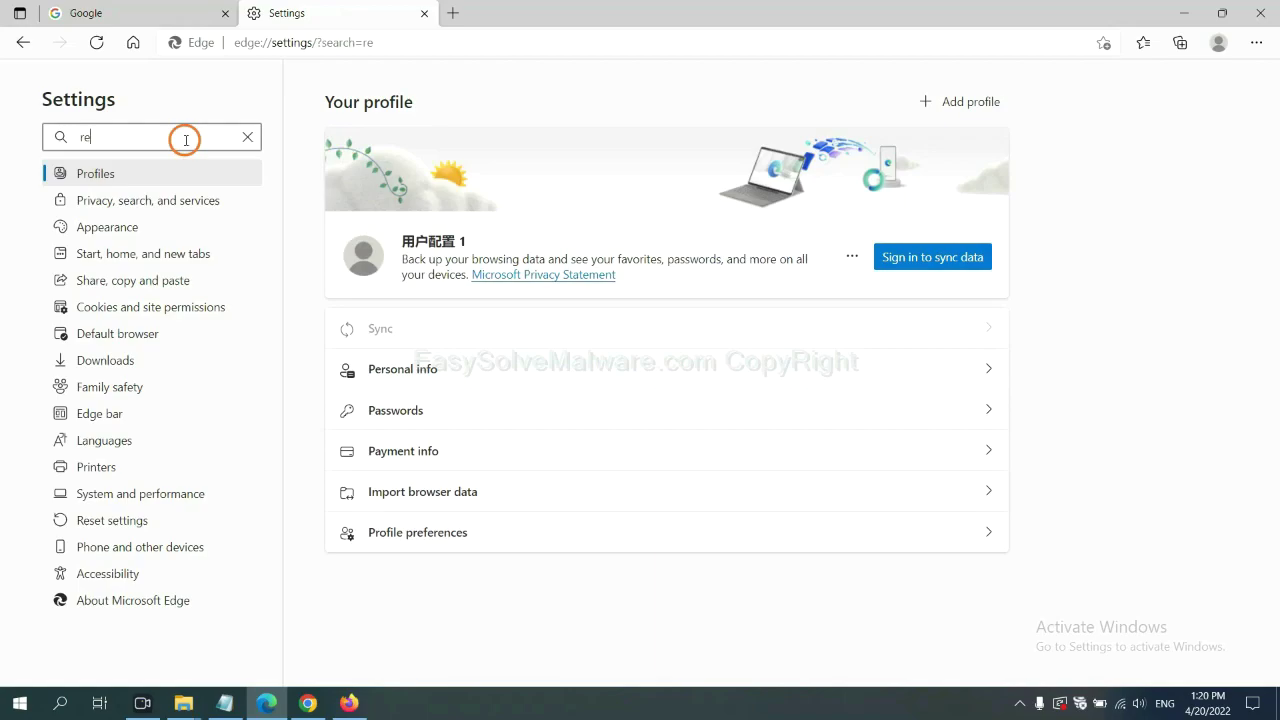
type("set")
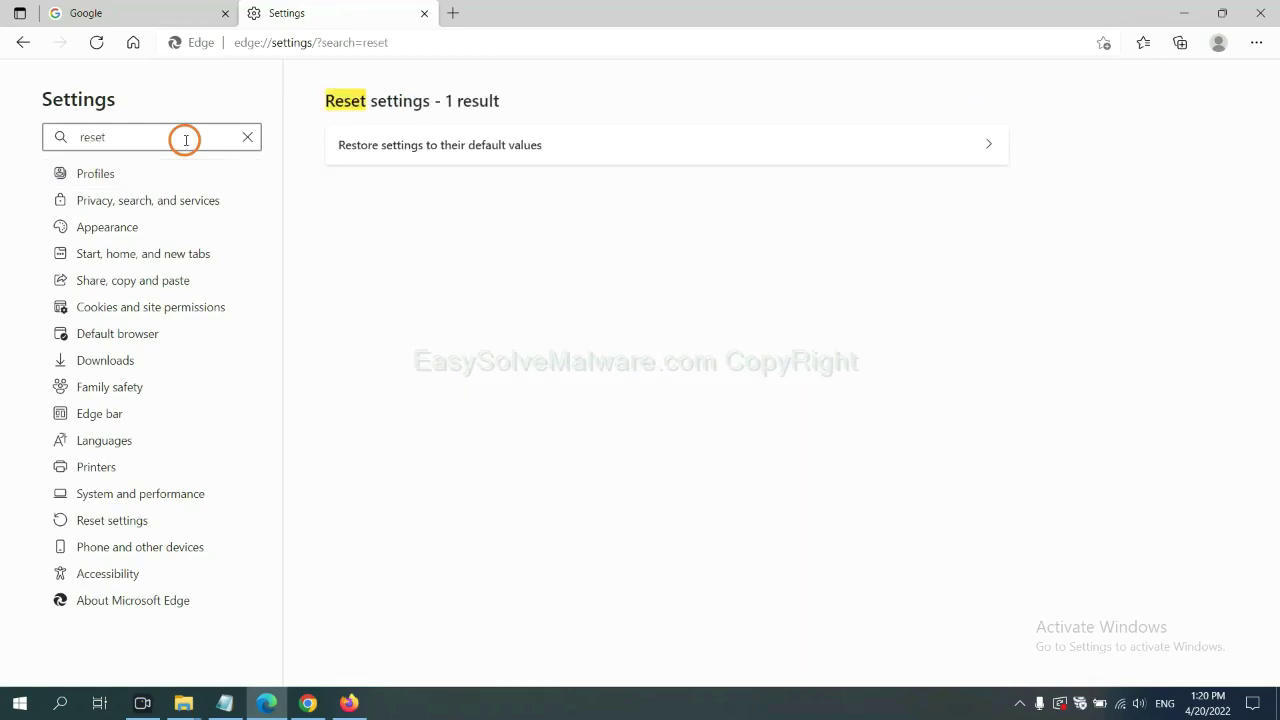
left_click(449, 143)
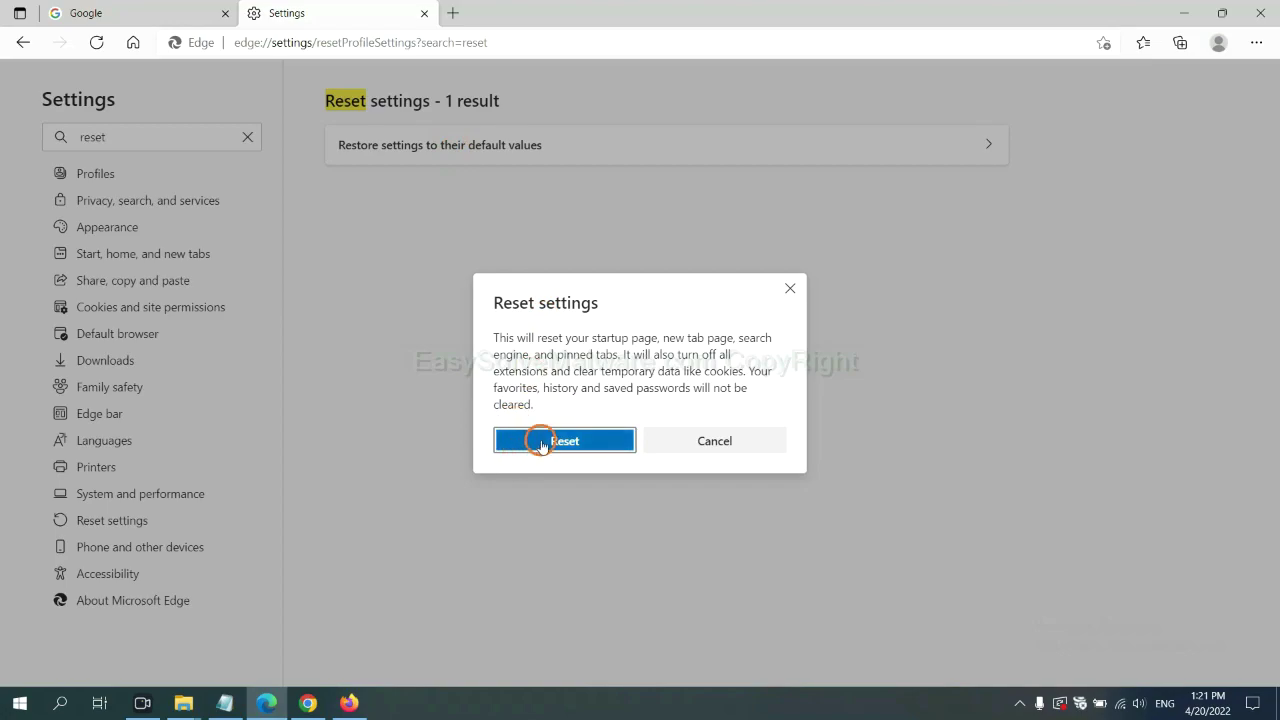